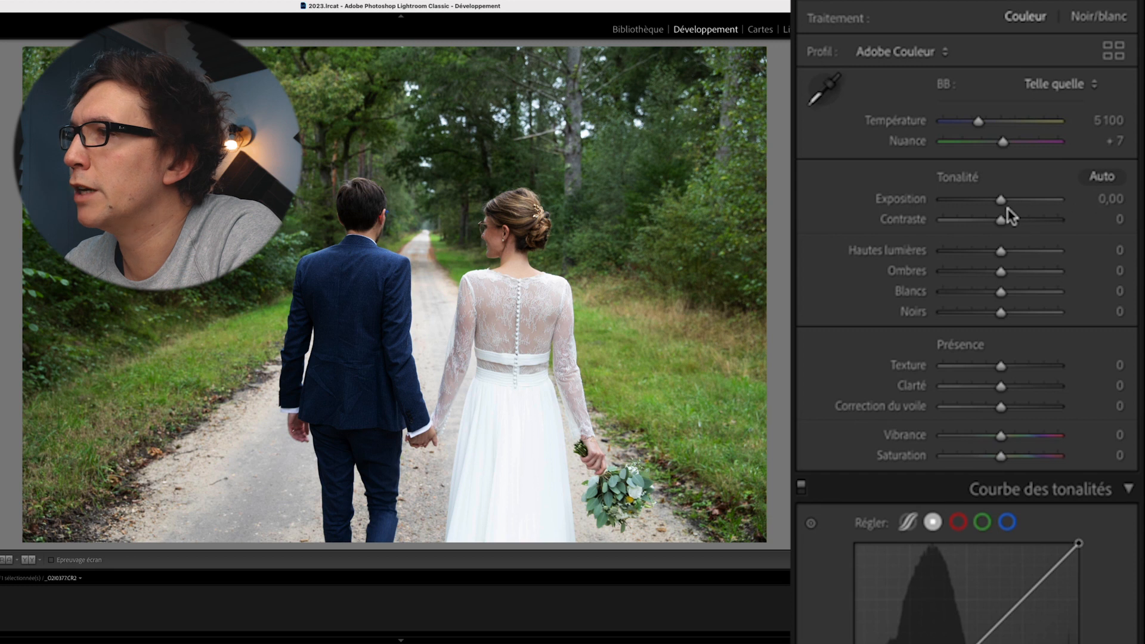
Step: Warm the photo's white balance to a temperature of 5993, with exposure at +0,30 and highlights at −100
{"action": "left_click_drag", "start_coordinate": [978, 121], "coordinate": [991, 127]}
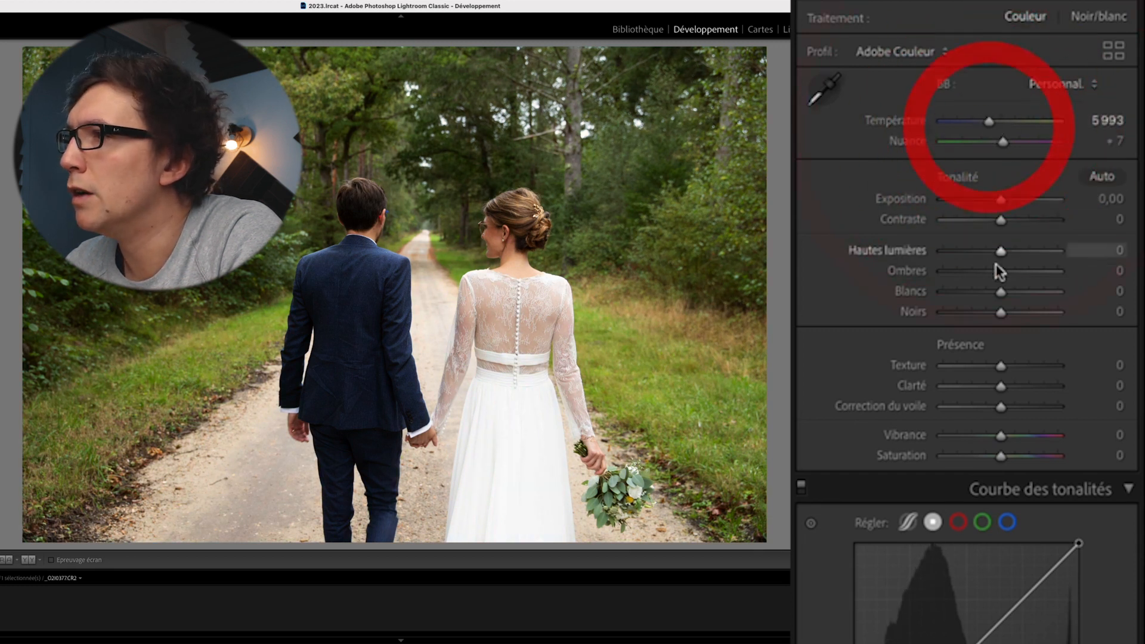
{"action": "left_click_drag", "start_coordinate": [1003, 206], "coordinate": [1007, 206]}
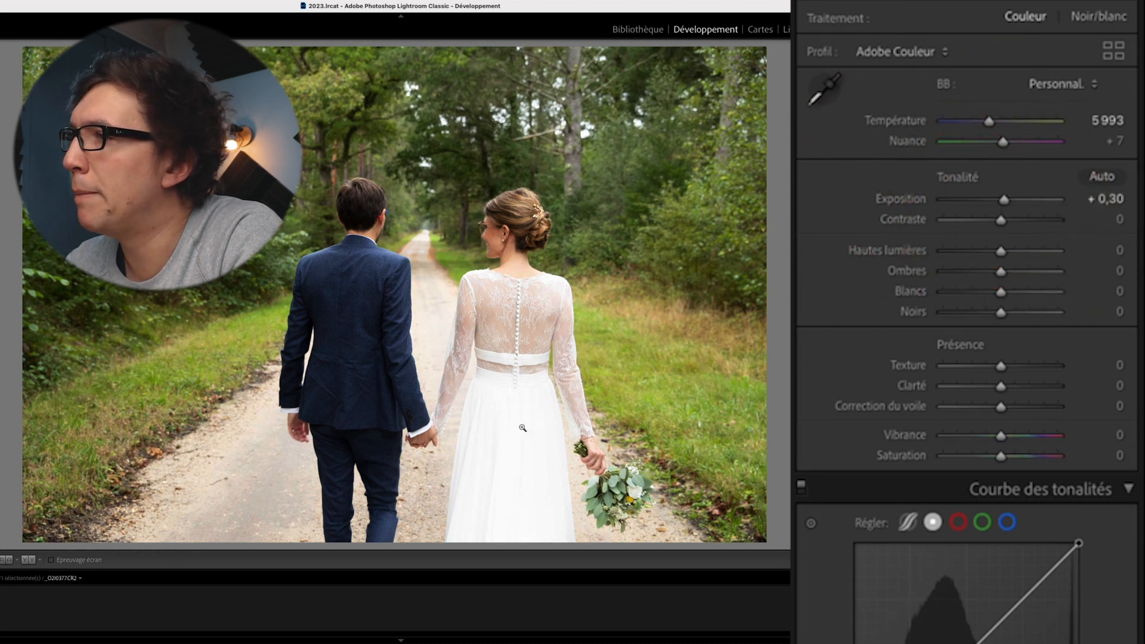
{"action": "left_click_drag", "start_coordinate": [999, 251], "coordinate": [942, 251]}
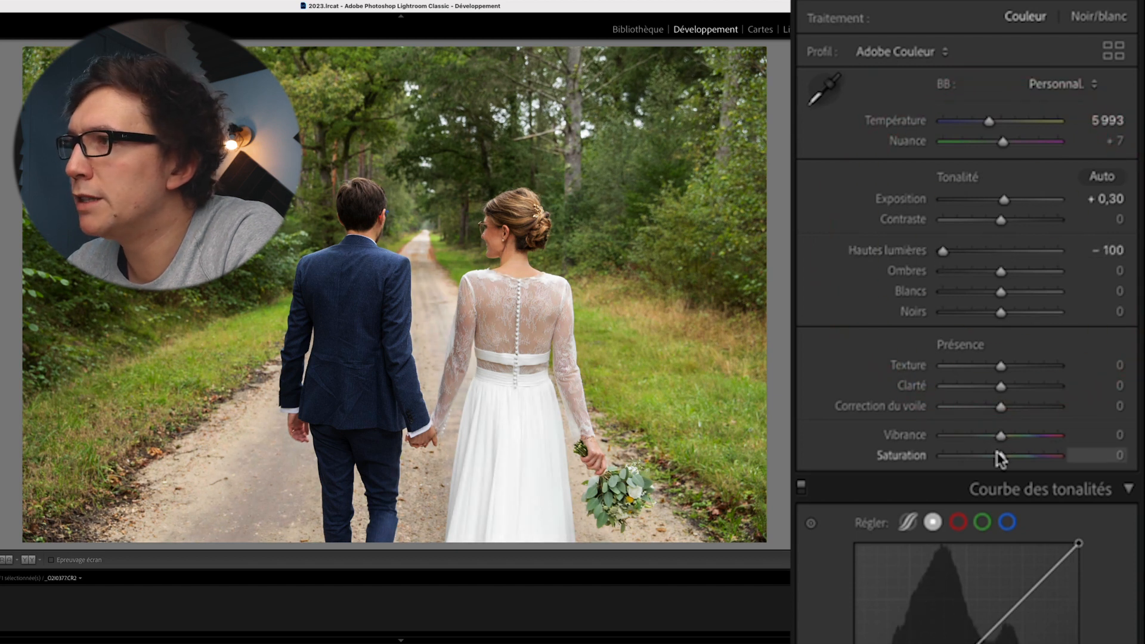
Step: Set the photo's saturation to −5 and its clarity to +10
{"action": "left_click_drag", "start_coordinate": [1000, 456], "coordinate": [997, 457]}
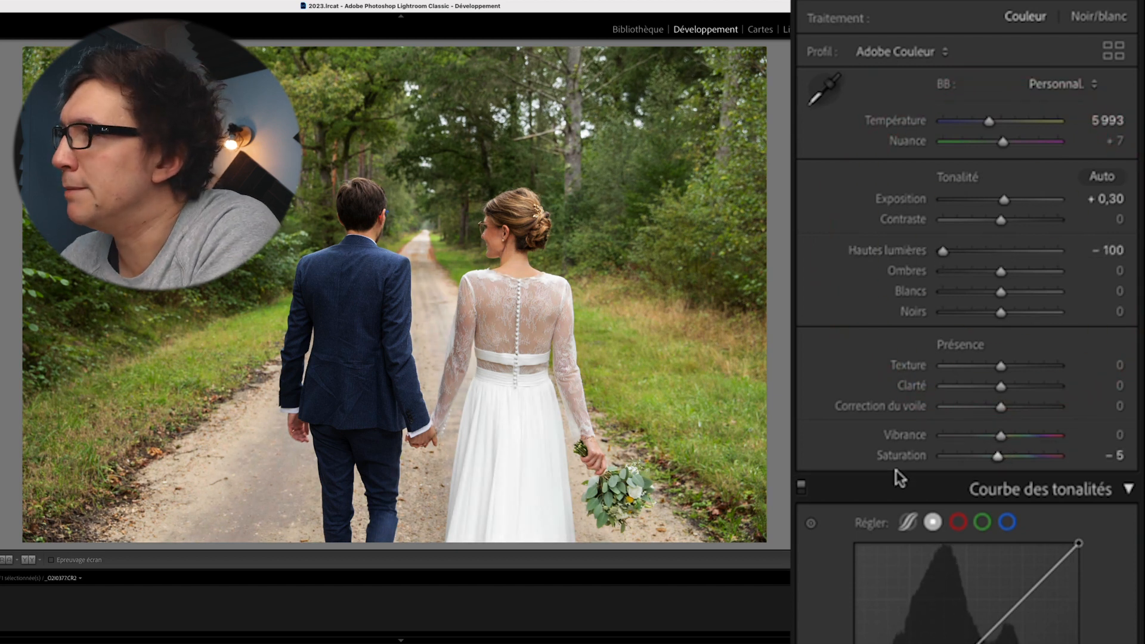
{"action": "left_click_drag", "start_coordinate": [1000, 388], "coordinate": [1007, 388]}
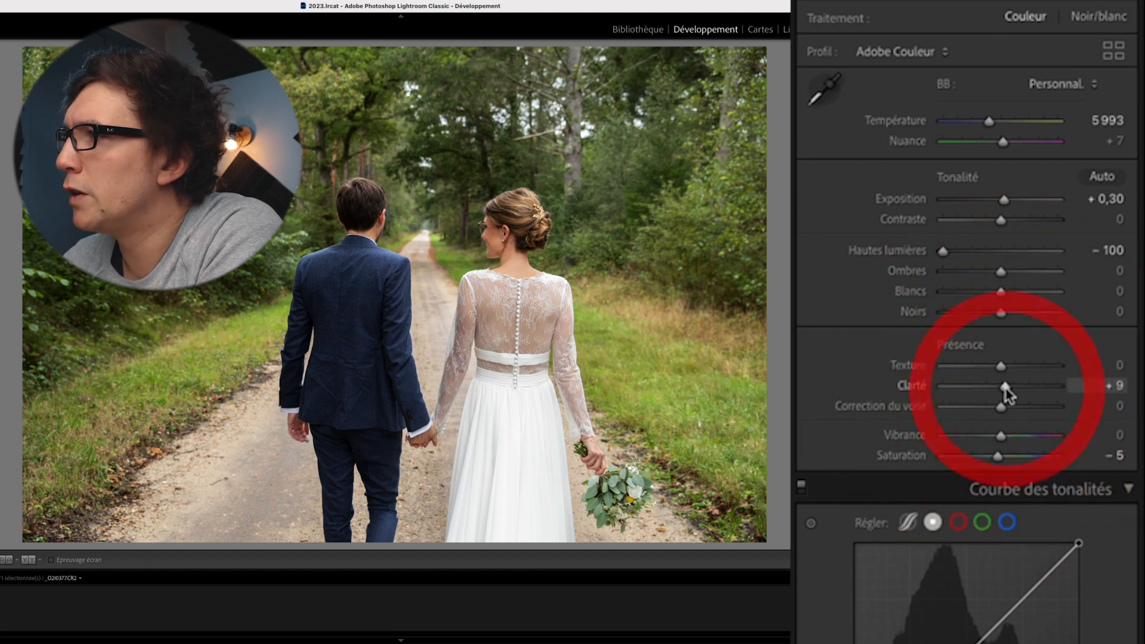
{"action": "left_click", "coordinate": [1099, 385]}
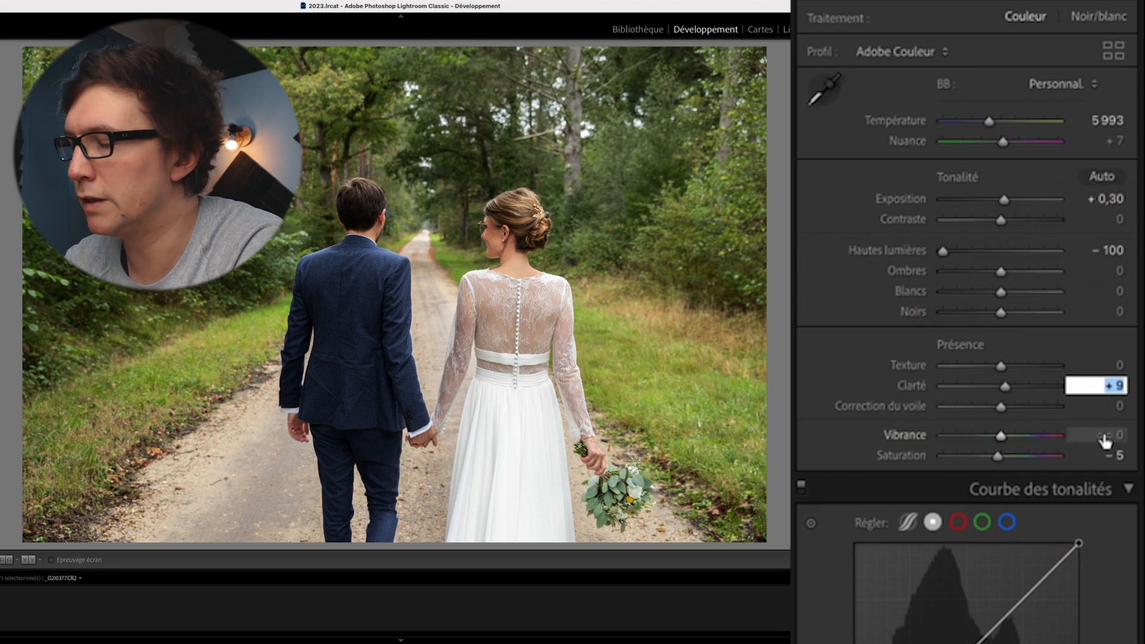
{"action": "type", "text": "10"}
{"action": "key", "text": "Return"}
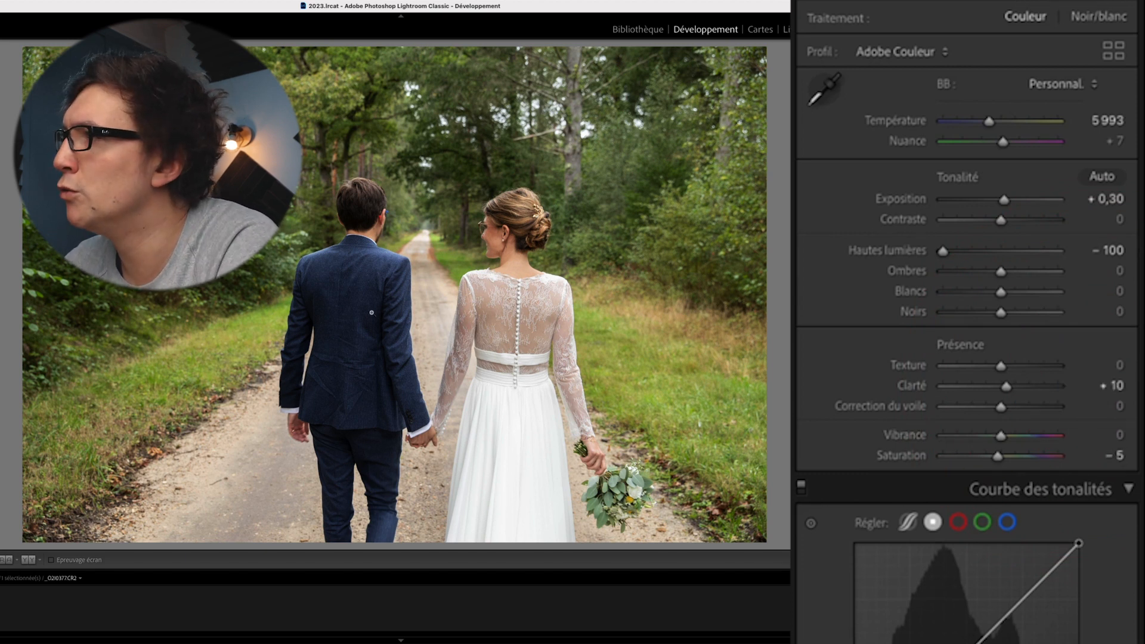
Step: Set shadows to +28 and shape a gentle S tone curve with lowered shadows, a midpoint anchor and a highlight point at input 188, output 195
{"action": "left_click_drag", "start_coordinate": [1002, 273], "coordinate": [1023, 275]}
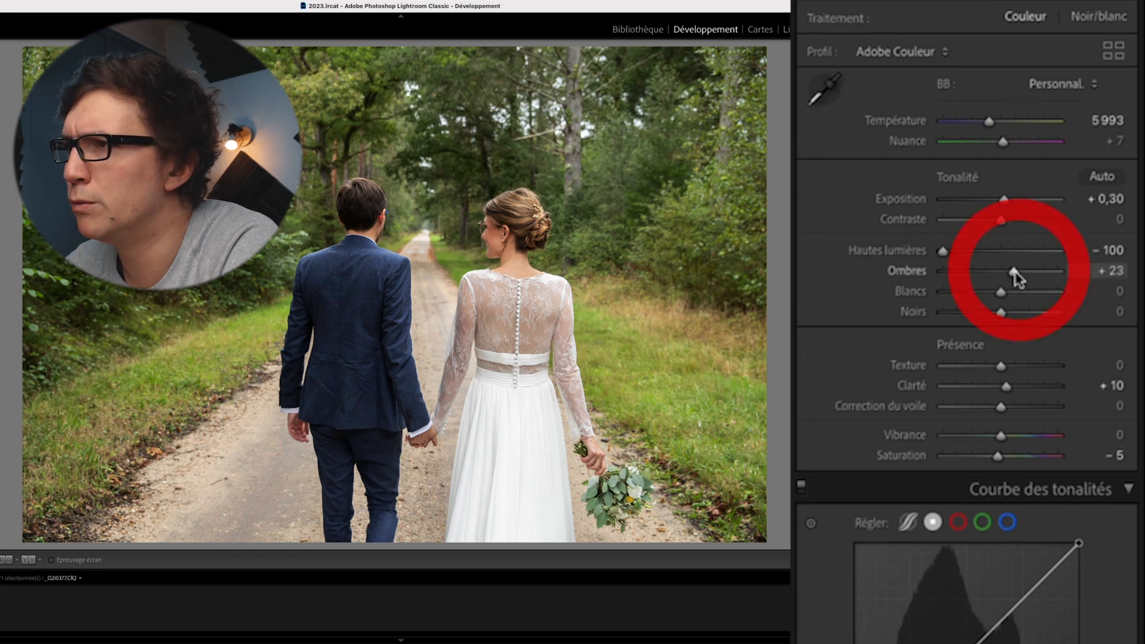
{"action": "left_click_drag", "start_coordinate": [1015, 274], "coordinate": [1018, 274]}
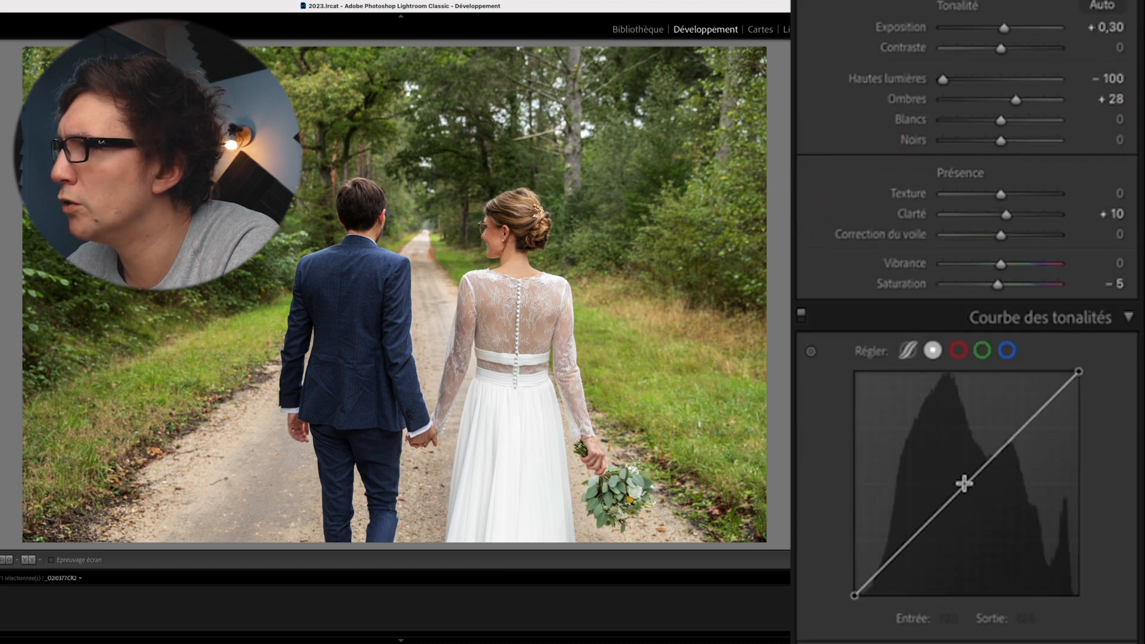
{"action": "left_click", "coordinate": [964, 486]}
{"action": "left_click_drag", "start_coordinate": [913, 537], "coordinate": [913, 546]}
{"action": "left_click", "coordinate": [1020, 425]}
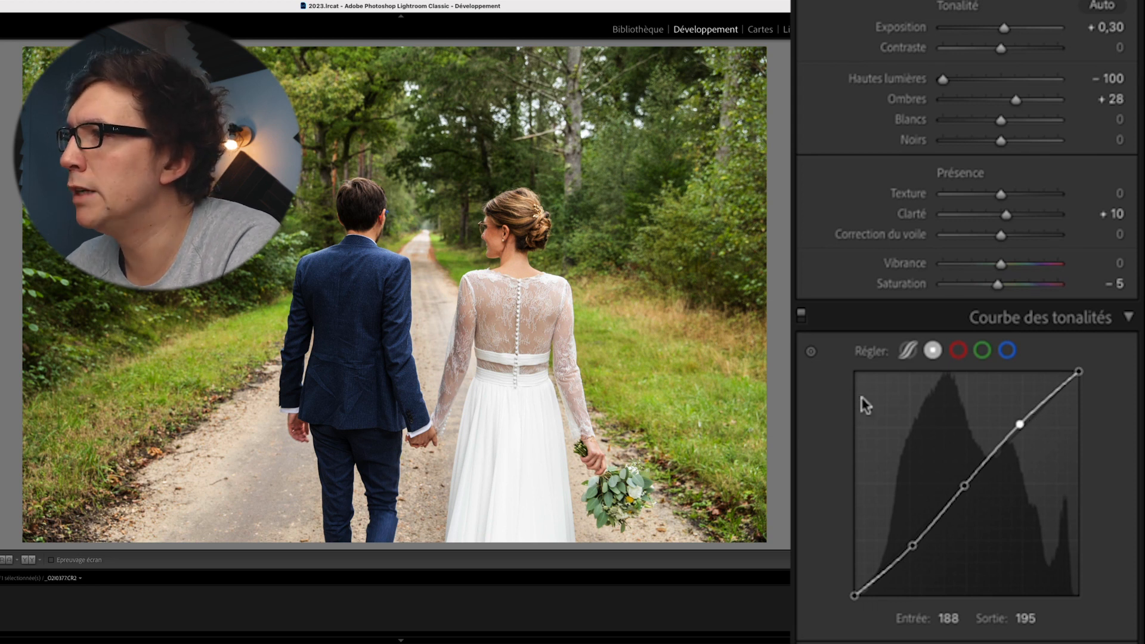
Step: Set the photo's vibrance to +5
{"action": "scroll", "coordinate": [977, 447], "scroll_direction": "up", "scroll_amount": 3}
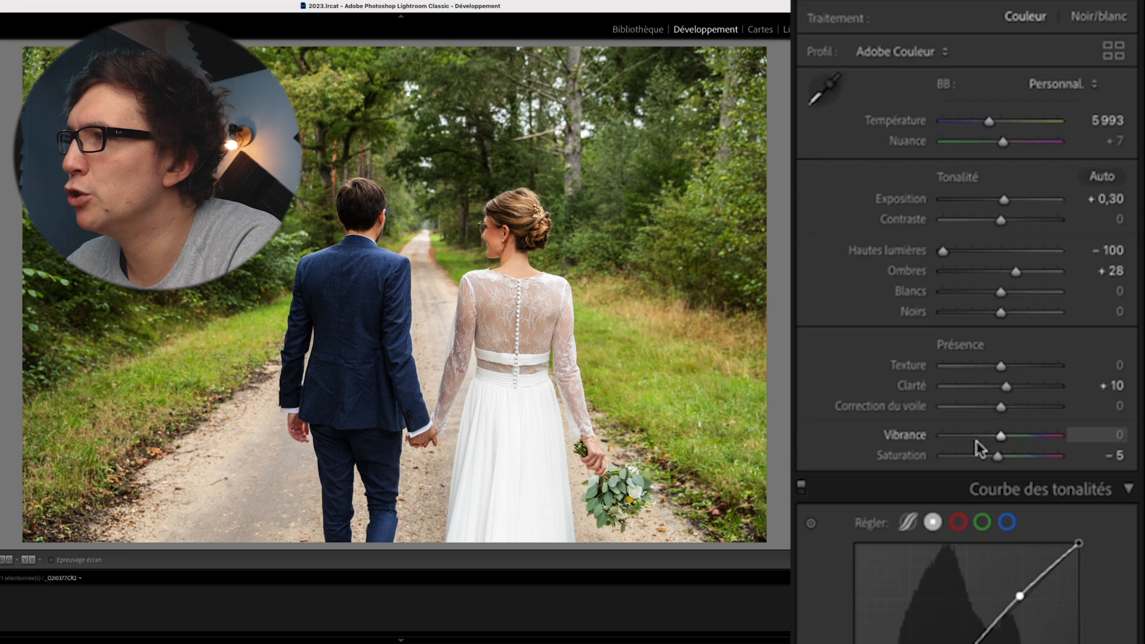
{"action": "left_click_drag", "start_coordinate": [1000, 436], "coordinate": [1002, 436]}
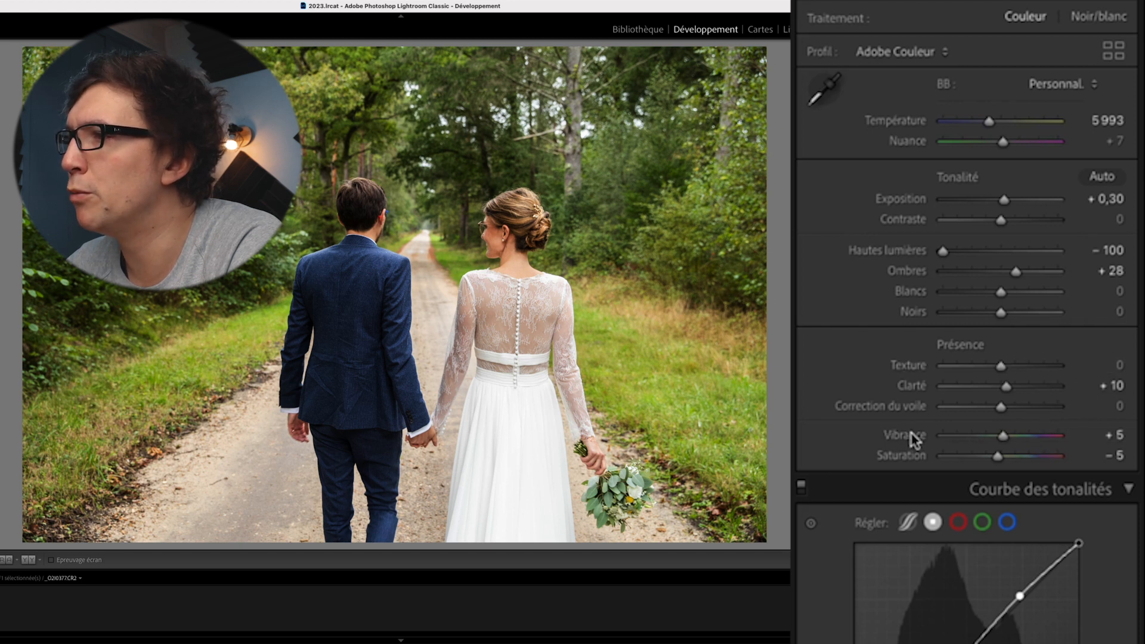
{"action": "left_click_drag", "start_coordinate": [1006, 438], "coordinate": [1009, 439]}
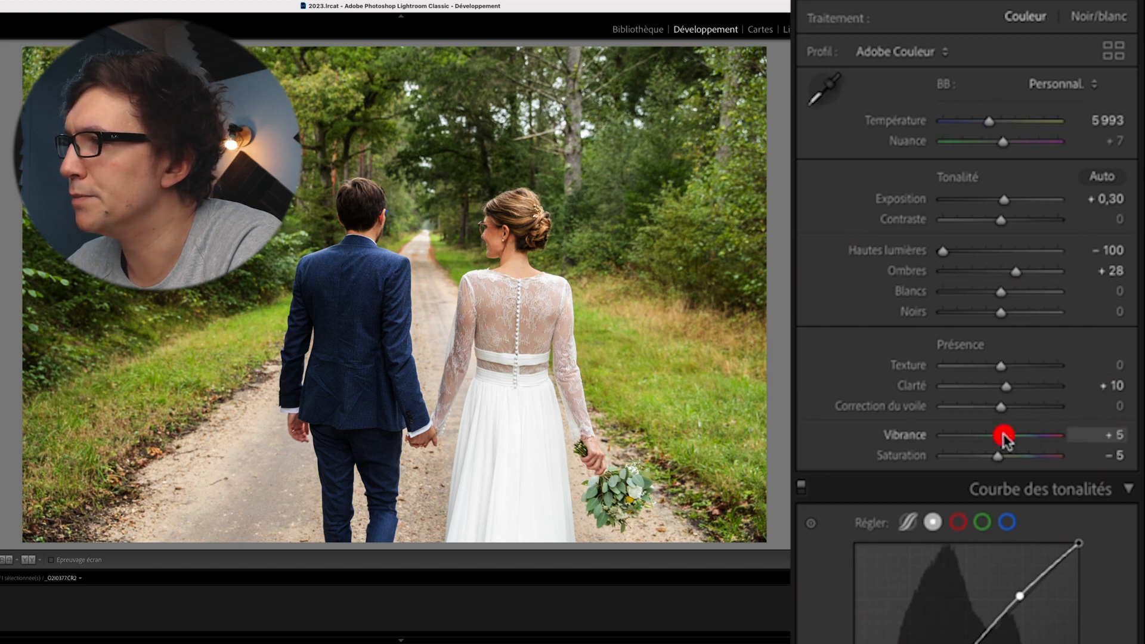
Step: Reset all of the photo's develop settings
{"action": "scroll", "coordinate": [1009, 624], "scroll_direction": "down", "scroll_amount": 4}
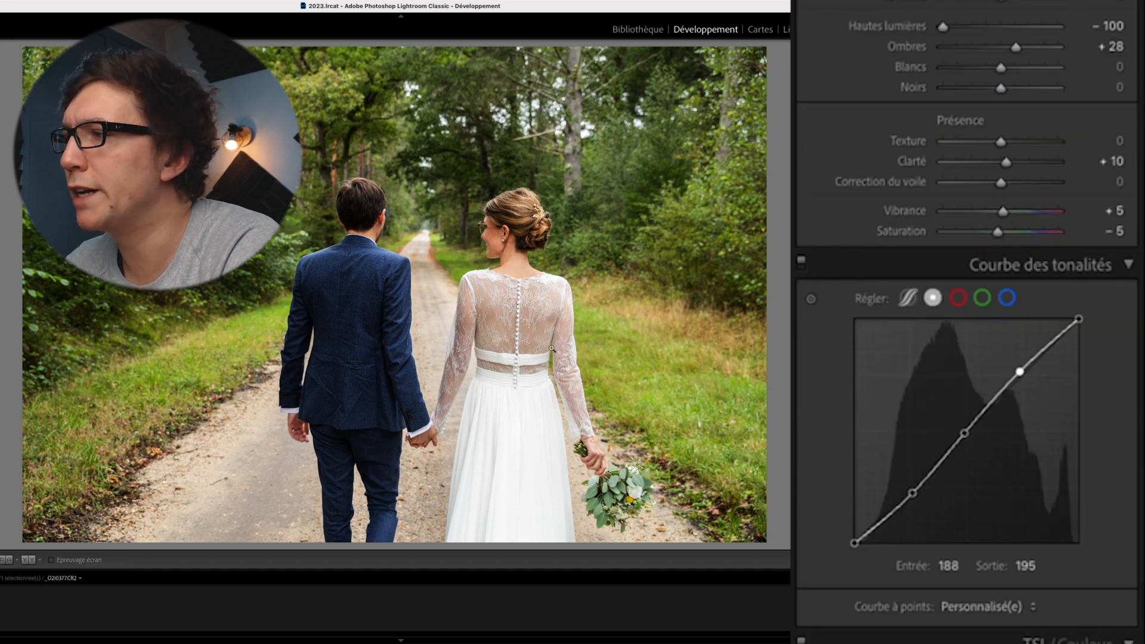
{"action": "scroll", "coordinate": [966, 417], "scroll_direction": "down", "scroll_amount": 10}
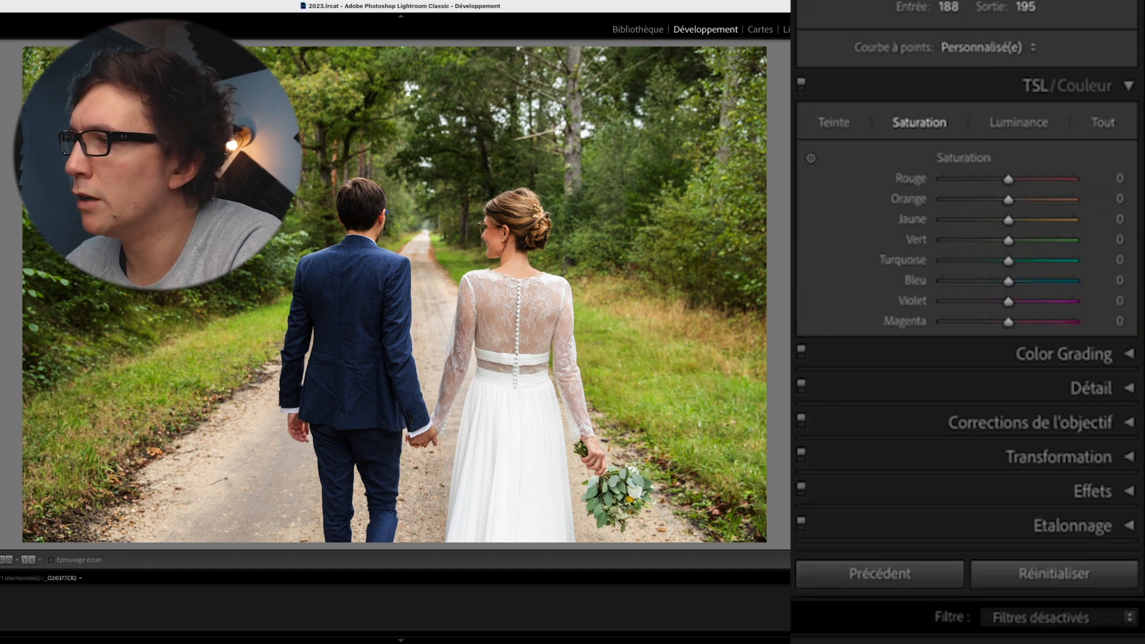
{"action": "left_click", "coordinate": [1081, 583]}
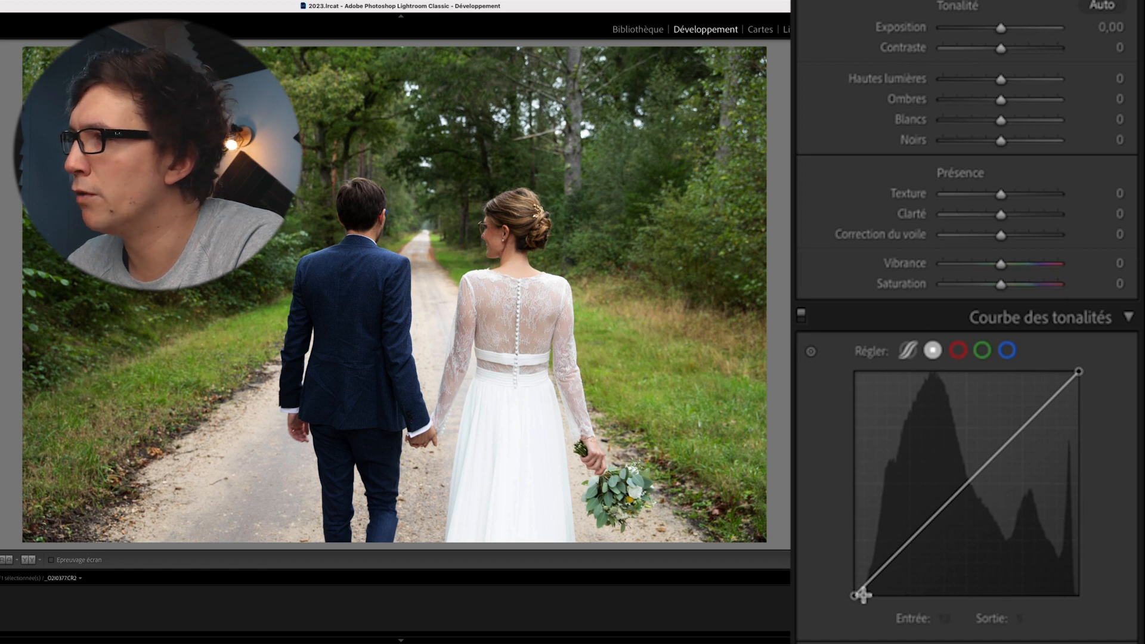
Step: Shape a faded tone curve with the black point at input 2, output 54 and a shadow point at input 90, output 81
{"action": "left_click_drag", "start_coordinate": [856, 595], "coordinate": [856, 547]}
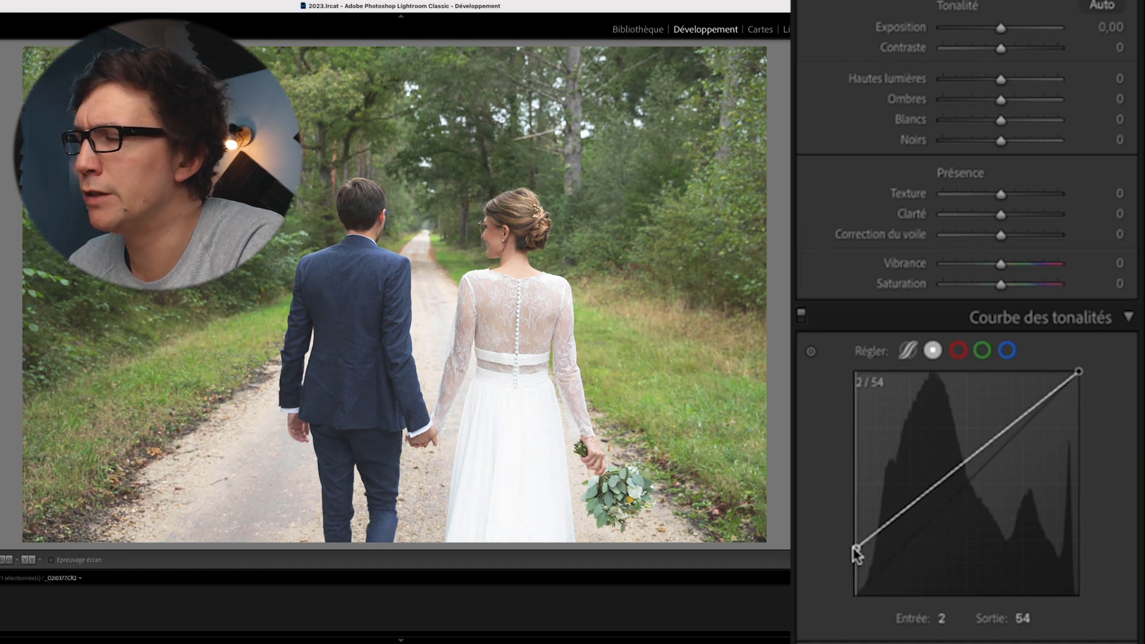
{"action": "left_click_drag", "start_coordinate": [928, 497], "coordinate": [933, 525]}
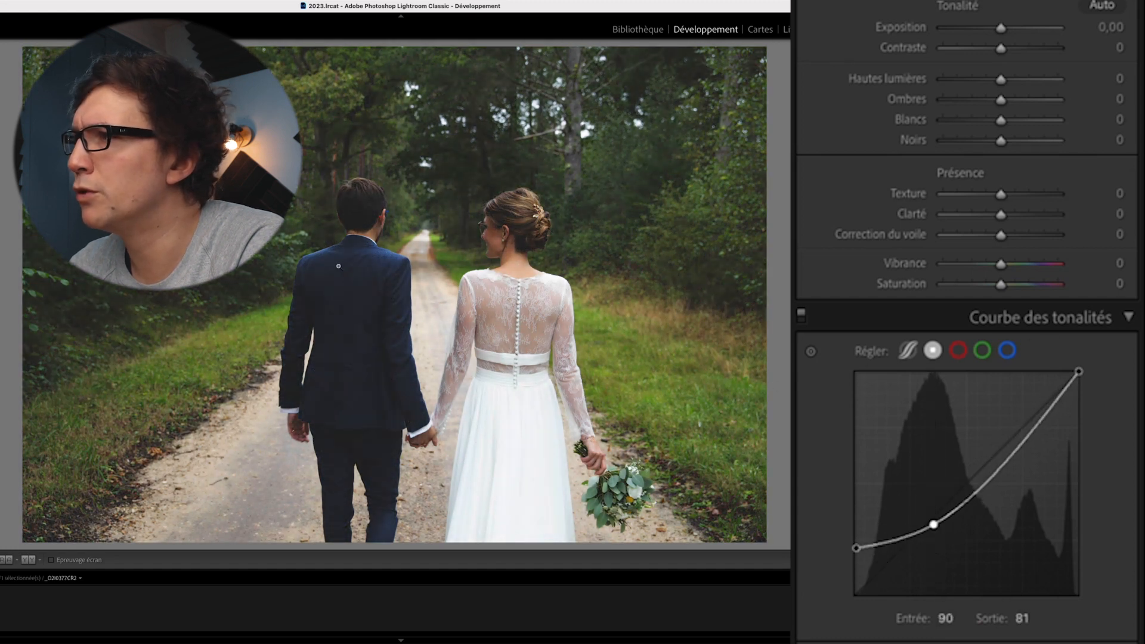
Step: Set the photo's temperature to 5502, highlights to −32, shadows to +36 and saturation to −15
{"action": "scroll", "coordinate": [1024, 101], "scroll_direction": "up", "scroll_amount": 3}
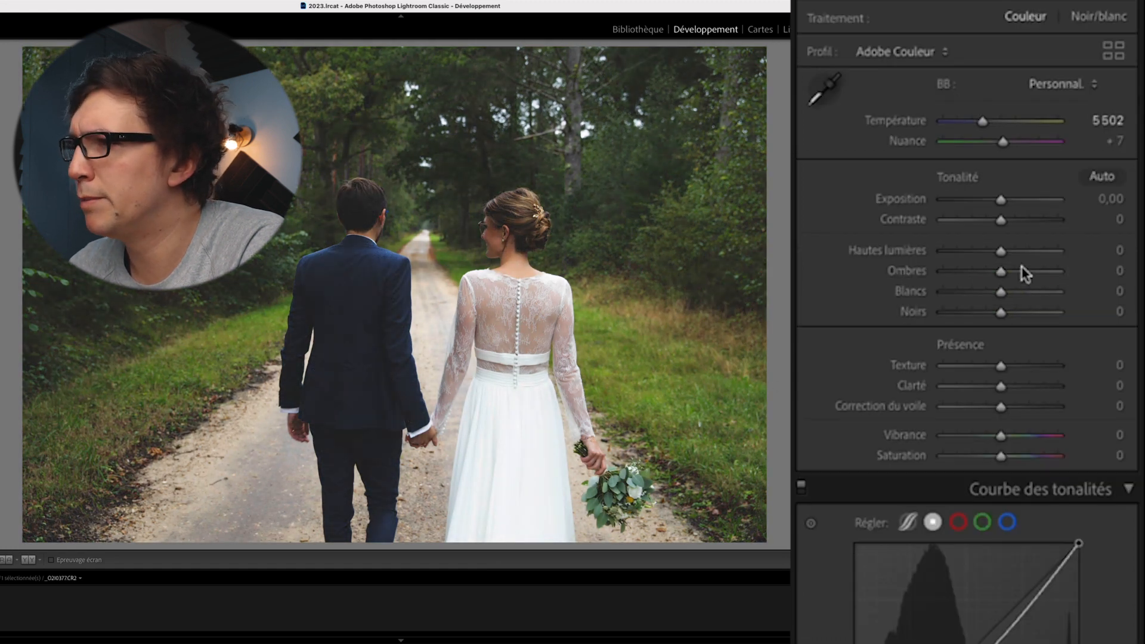
{"action": "left_click_drag", "start_coordinate": [1001, 251], "coordinate": [987, 260]}
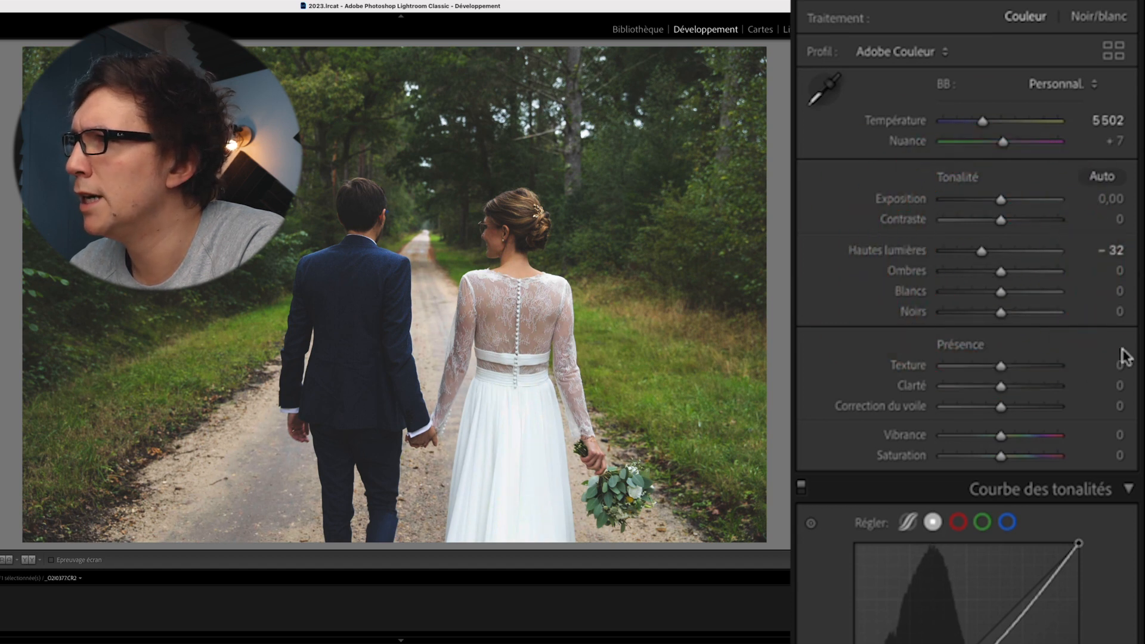
{"action": "left_click_drag", "start_coordinate": [1001, 272], "coordinate": [1020, 274]}
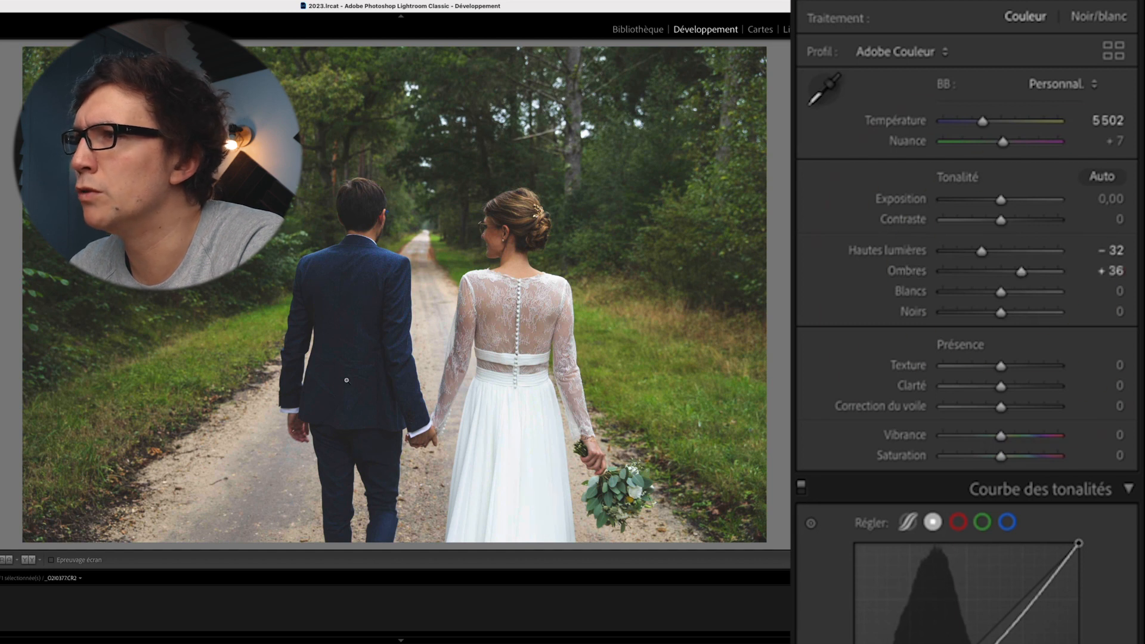
{"action": "left_click_drag", "start_coordinate": [1000, 458], "coordinate": [991, 462]}
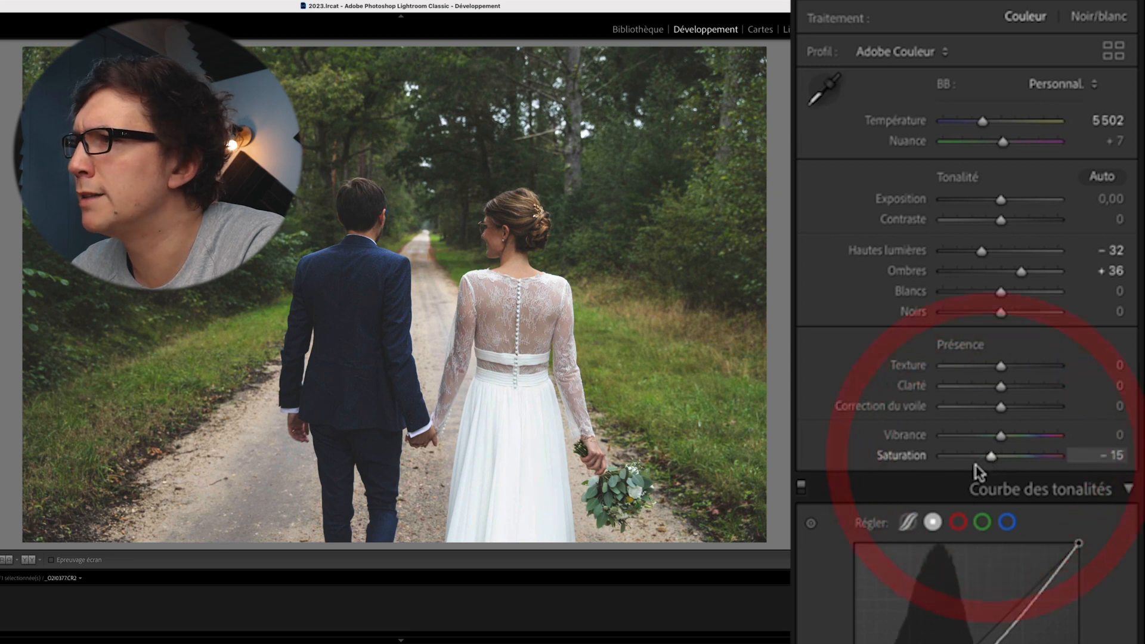
{"action": "double_click", "coordinate": [483, 316]}
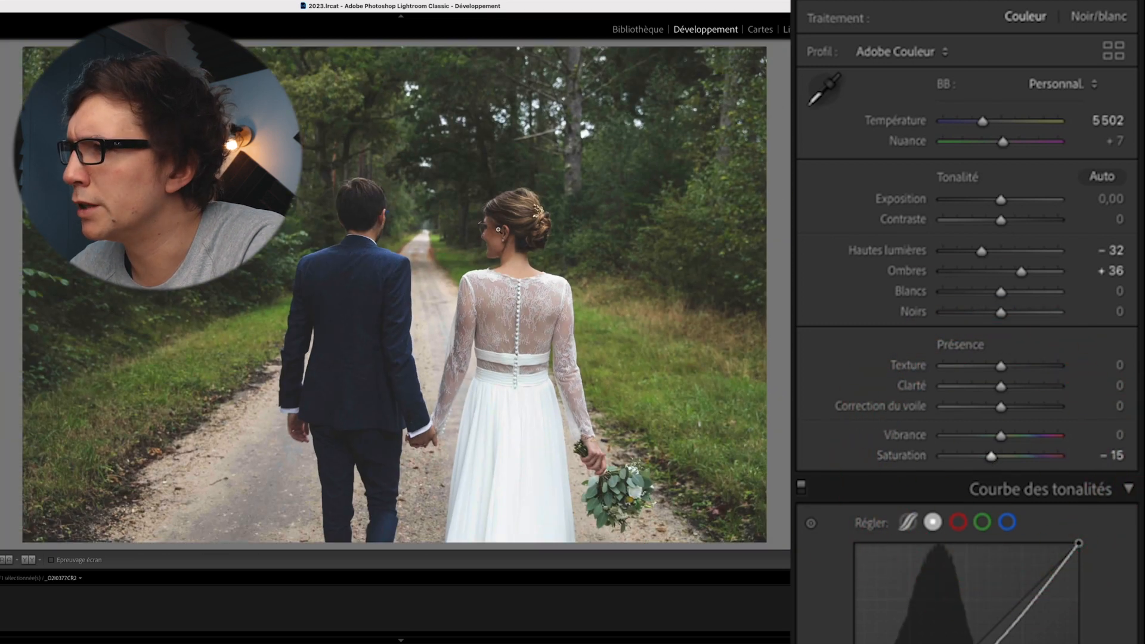
Step: Shift the hue of the greens to −88 so the foliage turns yellowish
{"action": "scroll", "coordinate": [958, 335], "scroll_direction": "down", "scroll_amount": 10}
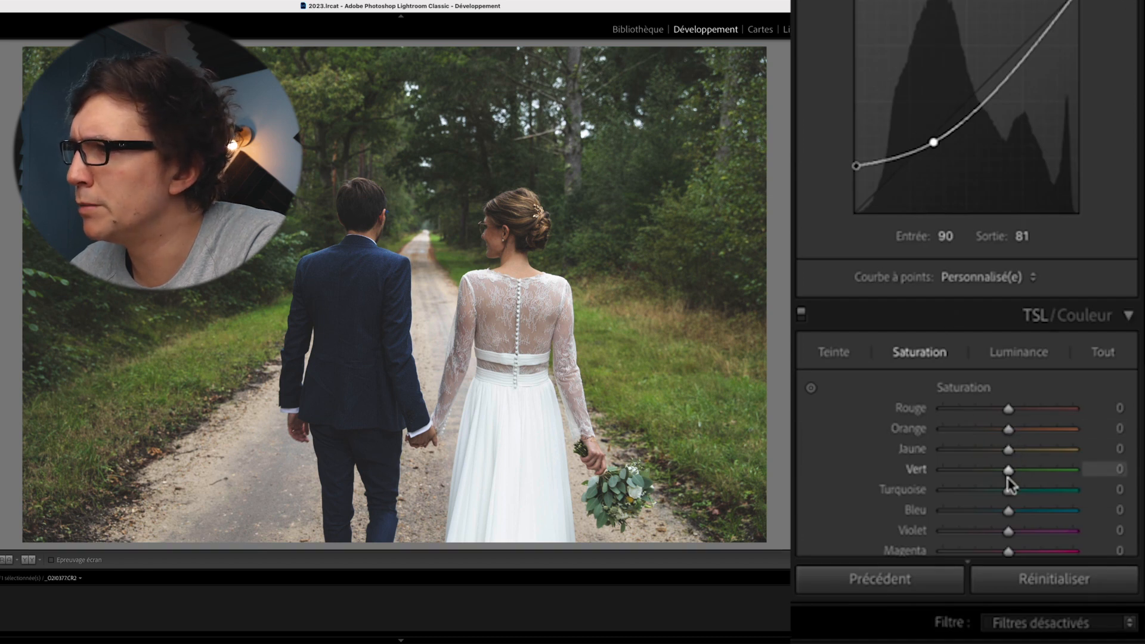
{"action": "left_click", "coordinate": [841, 353]}
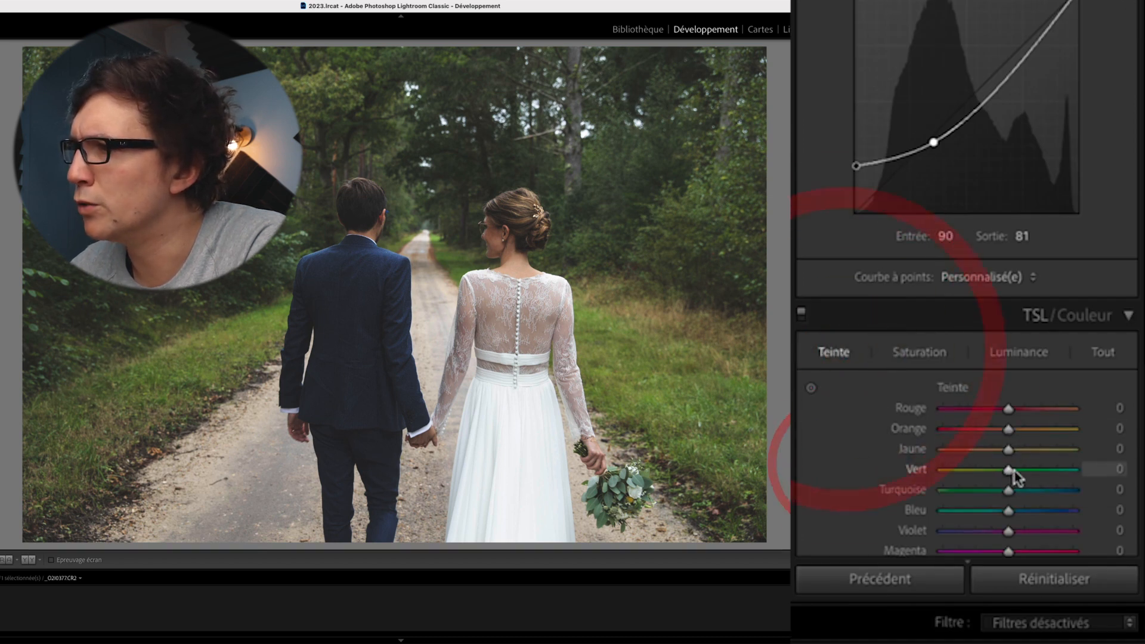
{"action": "left_click_drag", "start_coordinate": [1008, 474], "coordinate": [950, 473]}
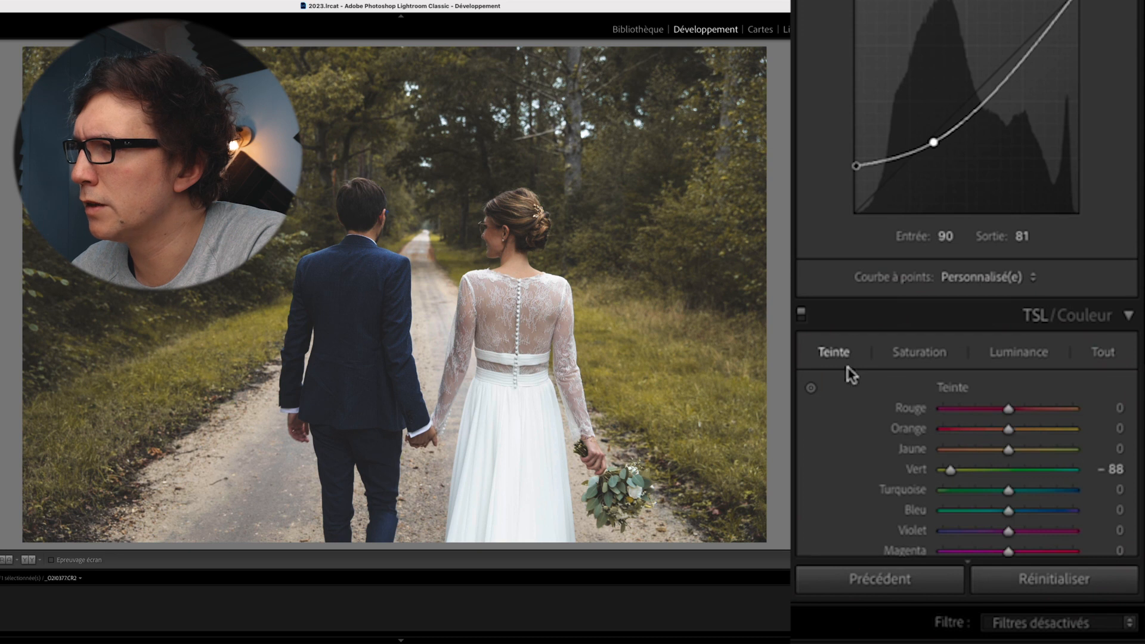
Step: Darken the photo's edges with a post-crop vignette gain of about −38 and increase the saturation of the oranges
{"action": "scroll", "coordinate": [912, 316], "scroll_direction": "down", "scroll_amount": 2}
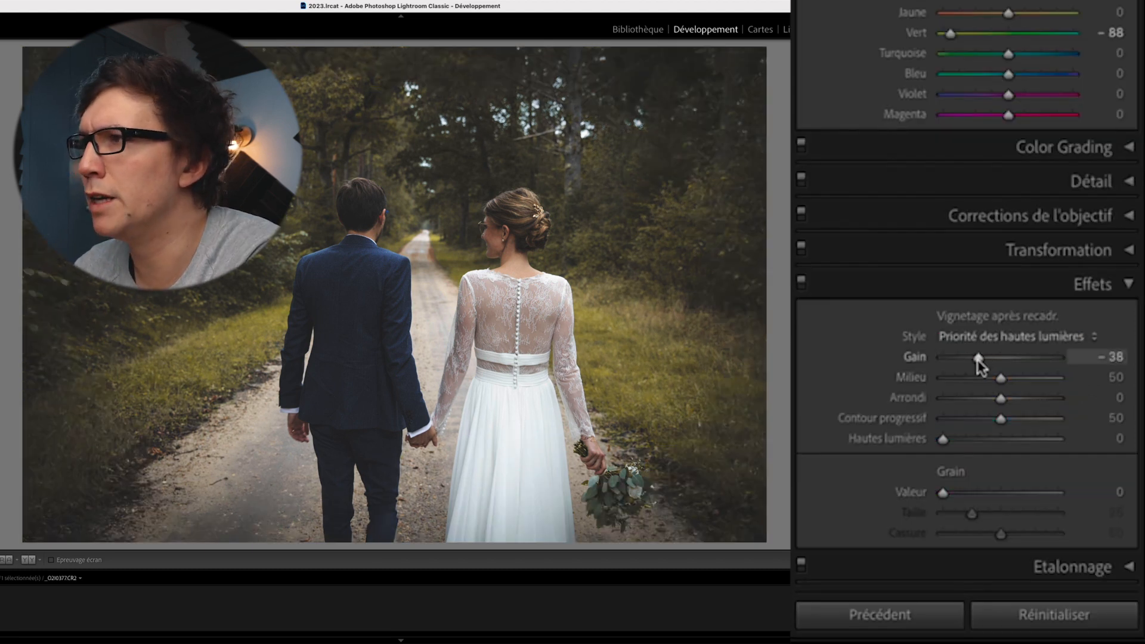
{"action": "double_click", "coordinate": [979, 356]}
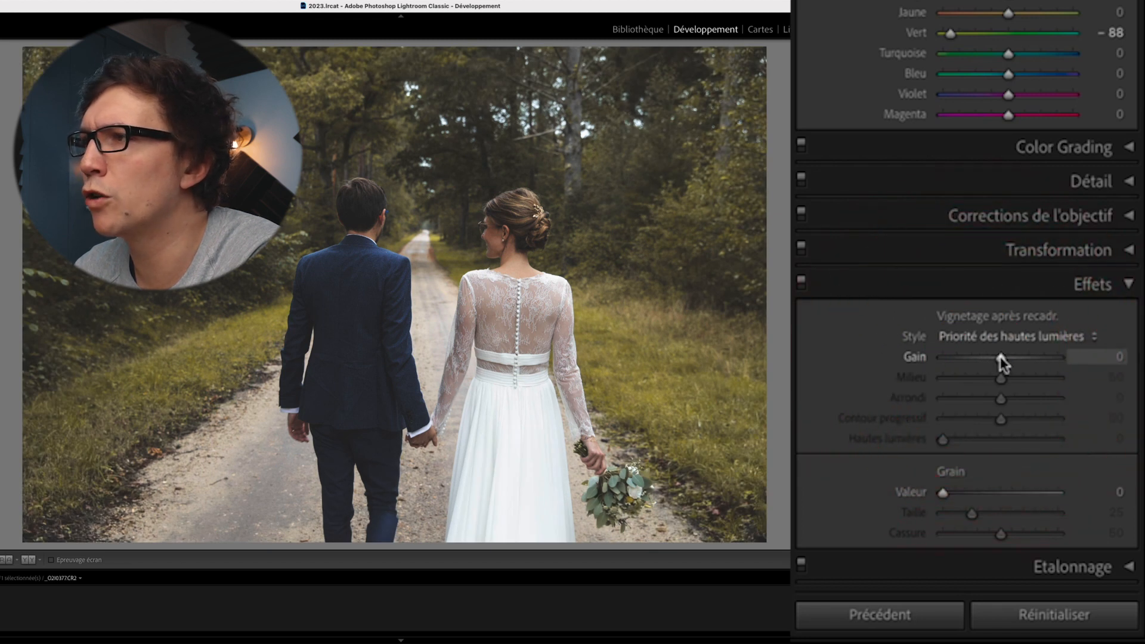
{"action": "left_click_drag", "start_coordinate": [1002, 361], "coordinate": [976, 362]}
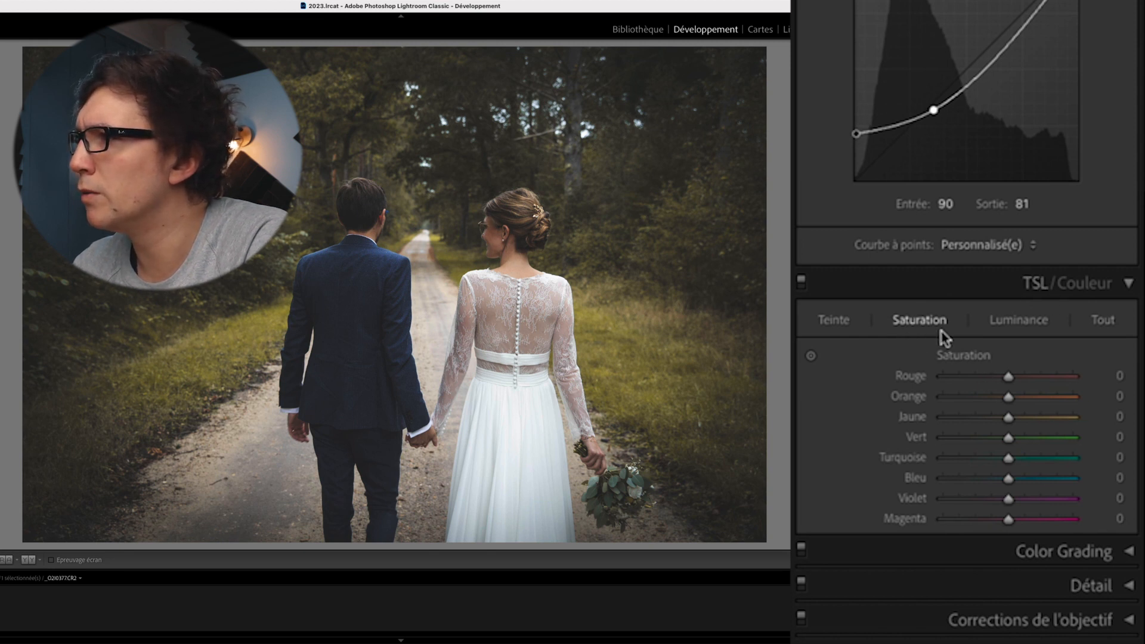
{"action": "left_click_drag", "start_coordinate": [1011, 404], "coordinate": [1029, 405]}
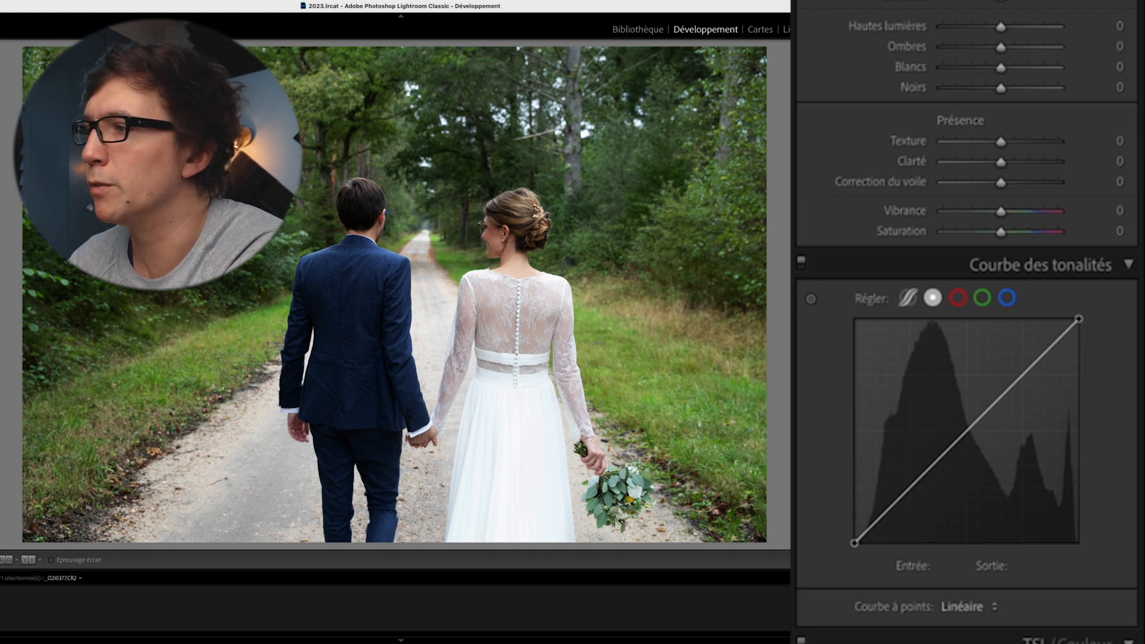
Step: Open the camera calibration settings (Etalonnage) for the photo
{"action": "scroll", "coordinate": [966, 322], "scroll_direction": "down", "scroll_amount": 10}
{"action": "left_click", "coordinate": [1127, 536]}
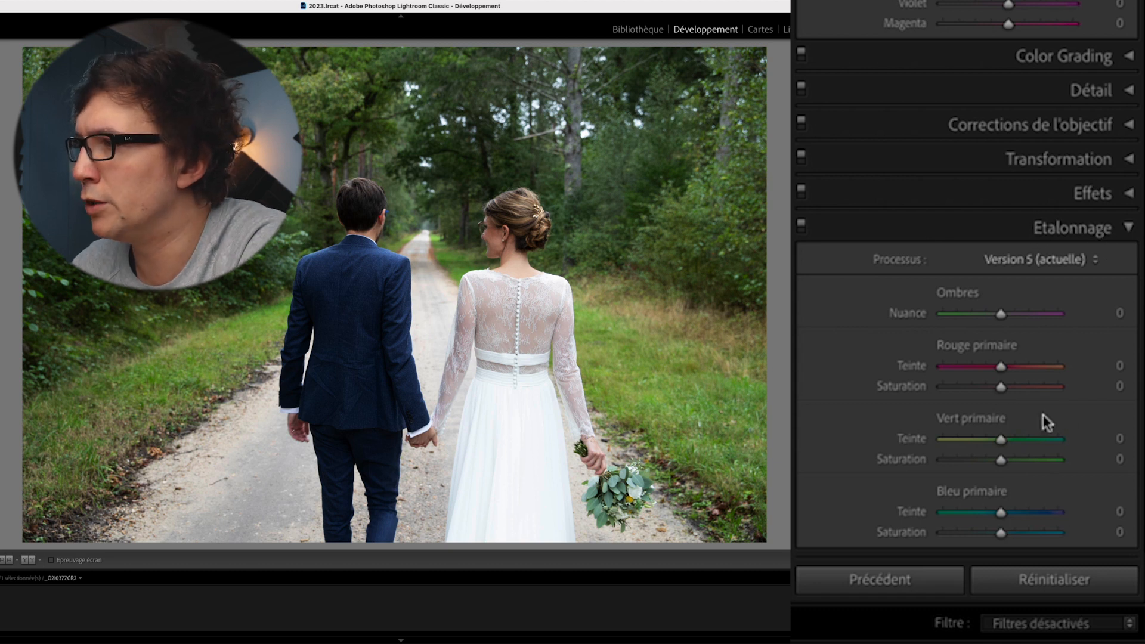
{"action": "left_click_drag", "start_coordinate": [999, 371], "coordinate": [1113, 381]}
{"action": "left_click_drag", "start_coordinate": [971, 379], "coordinate": [978, 379]}
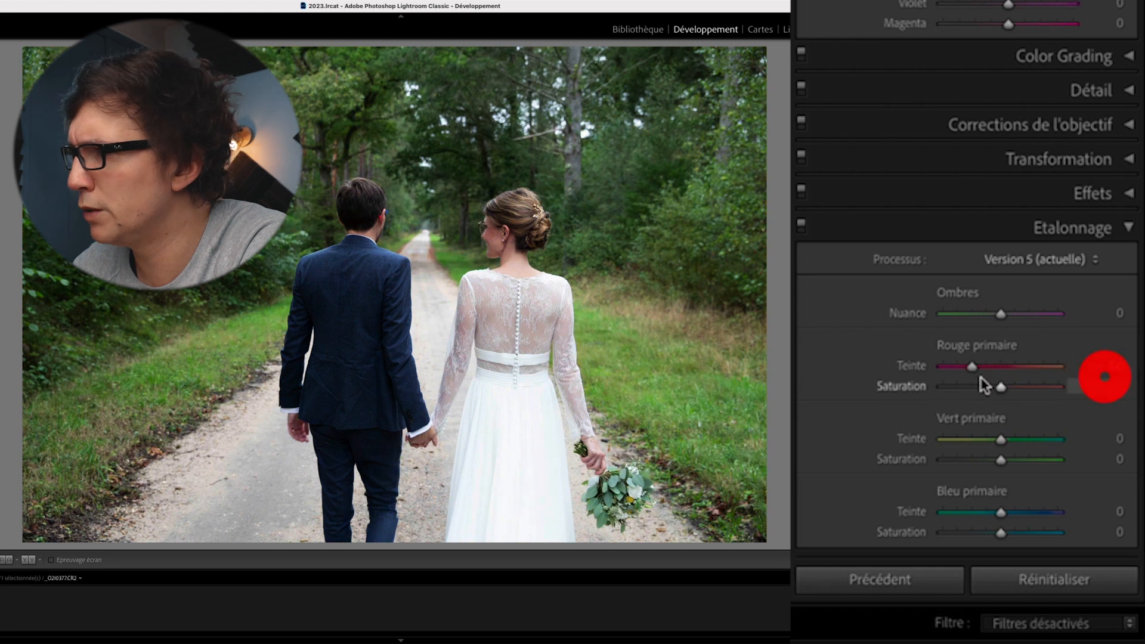
{"action": "double_click", "coordinate": [967, 363]}
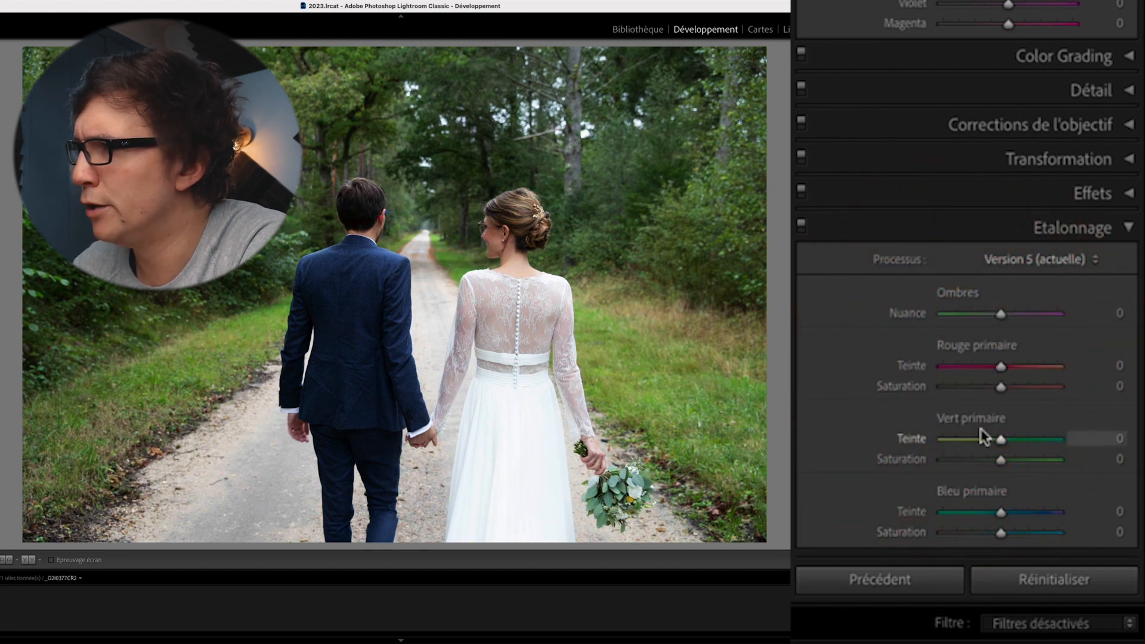
Step: Set the calibration hue of the red primary to +82 and of the blue primary to −100
{"action": "mouse_move", "coordinate": [999, 366]}
{"action": "left_mouse_down"}
{"action": "mouse_move", "coordinate": [945, 365]}
{"action": "mouse_move", "coordinate": [1043, 370]}
{"action": "left_mouse_up"}
{"action": "mouse_move", "coordinate": [994, 439]}
{"action": "left_mouse_down"}
{"action": "mouse_move", "coordinate": [1085, 439]}
{"action": "mouse_move", "coordinate": [947, 440]}
{"action": "mouse_move", "coordinate": [1001, 444]}
{"action": "left_mouse_up"}
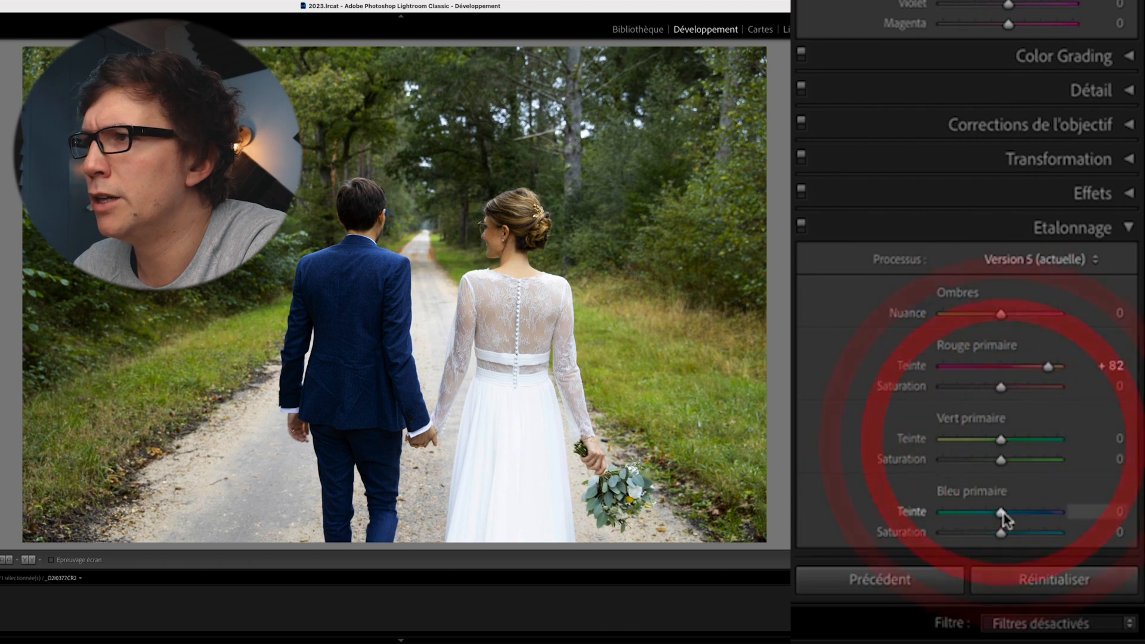
{"action": "left_click_drag", "start_coordinate": [1000, 513], "coordinate": [938, 516]}
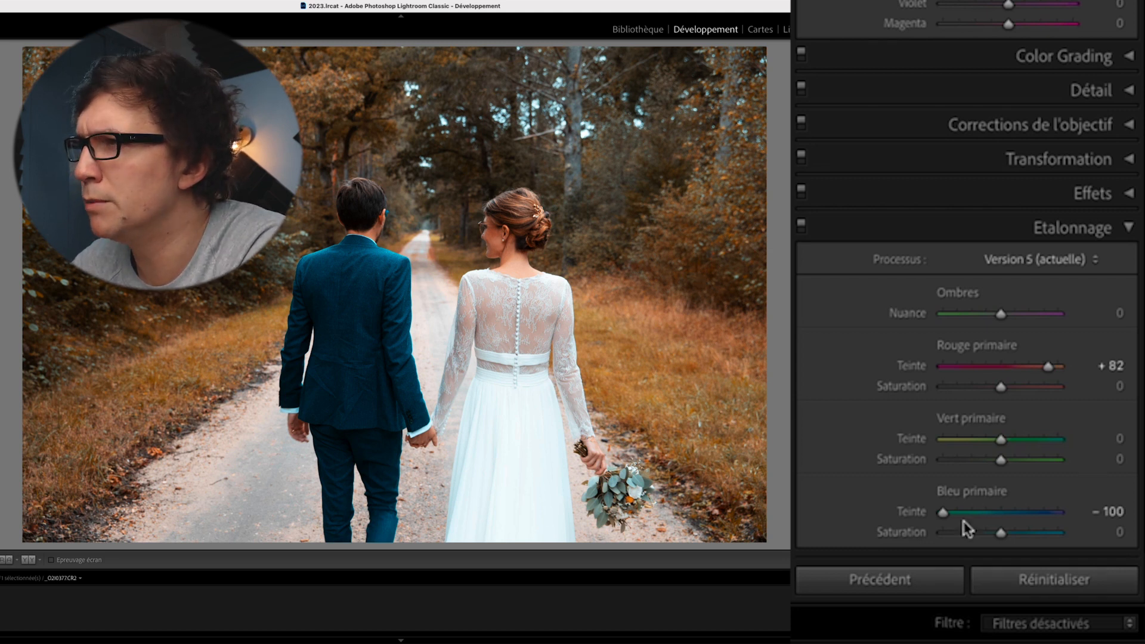
Step: Set the calibration hue of the blue primary to −63 and compare the photo with and without the calibration
{"action": "left_click_drag", "start_coordinate": [942, 511], "coordinate": [966, 513]}
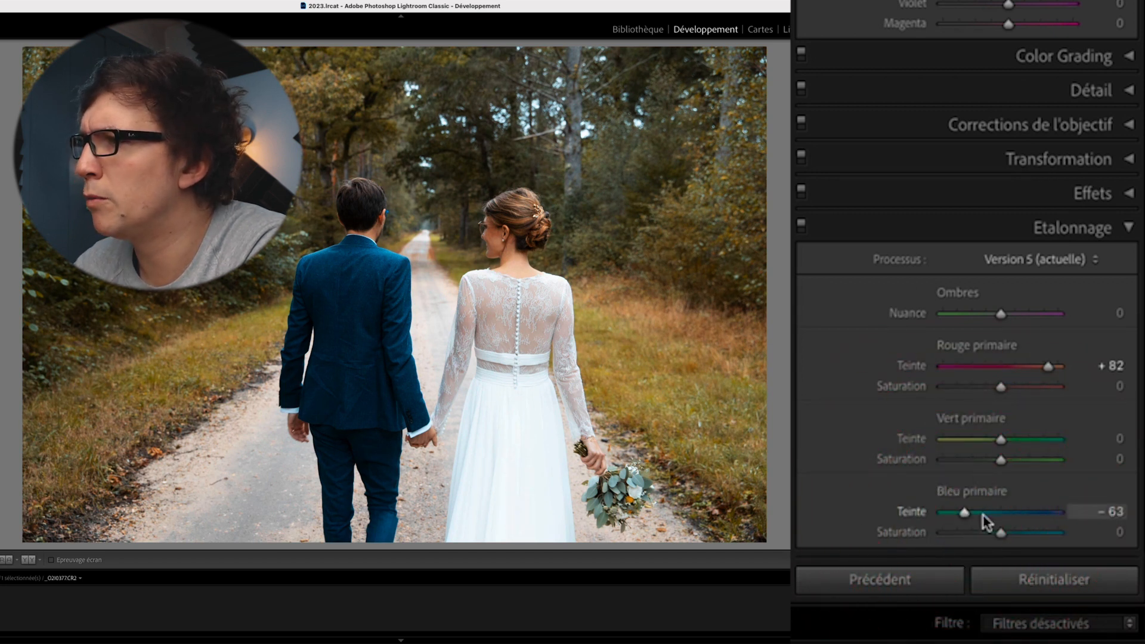
{"action": "left_click", "coordinate": [801, 225]}
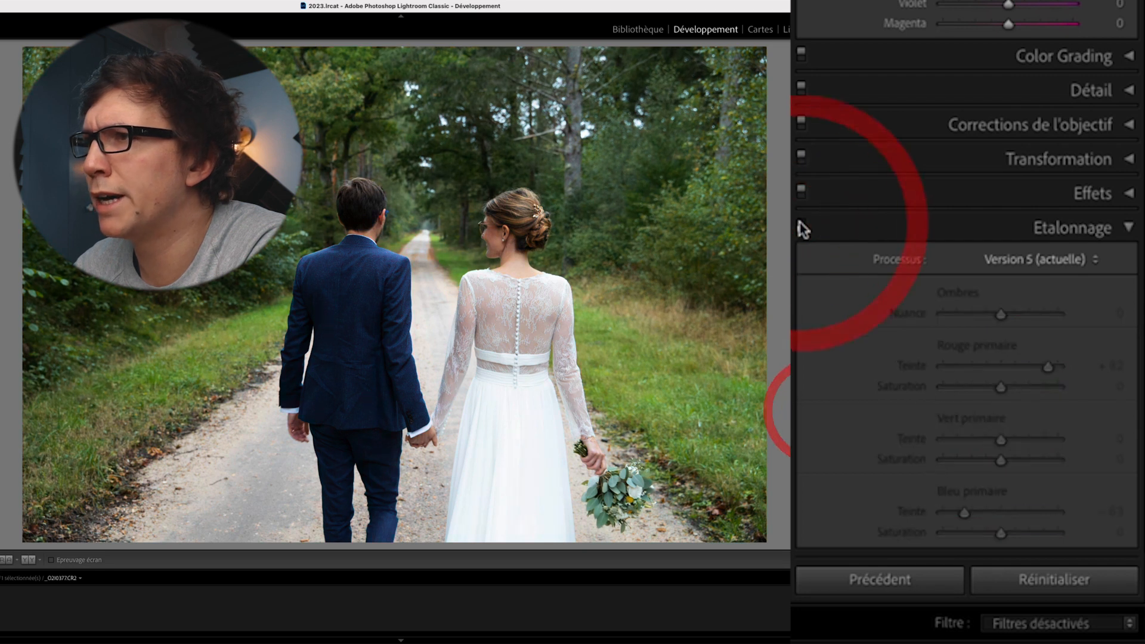
{"action": "left_click", "coordinate": [801, 225]}
{"action": "left_click", "coordinate": [800, 226]}
{"action": "left_click", "coordinate": [800, 226]}
{"action": "left_click", "coordinate": [800, 225]}
{"action": "left_click", "coordinate": [801, 226]}
{"action": "left_click", "coordinate": [801, 226]}
{"action": "left_click", "coordinate": [800, 225]}
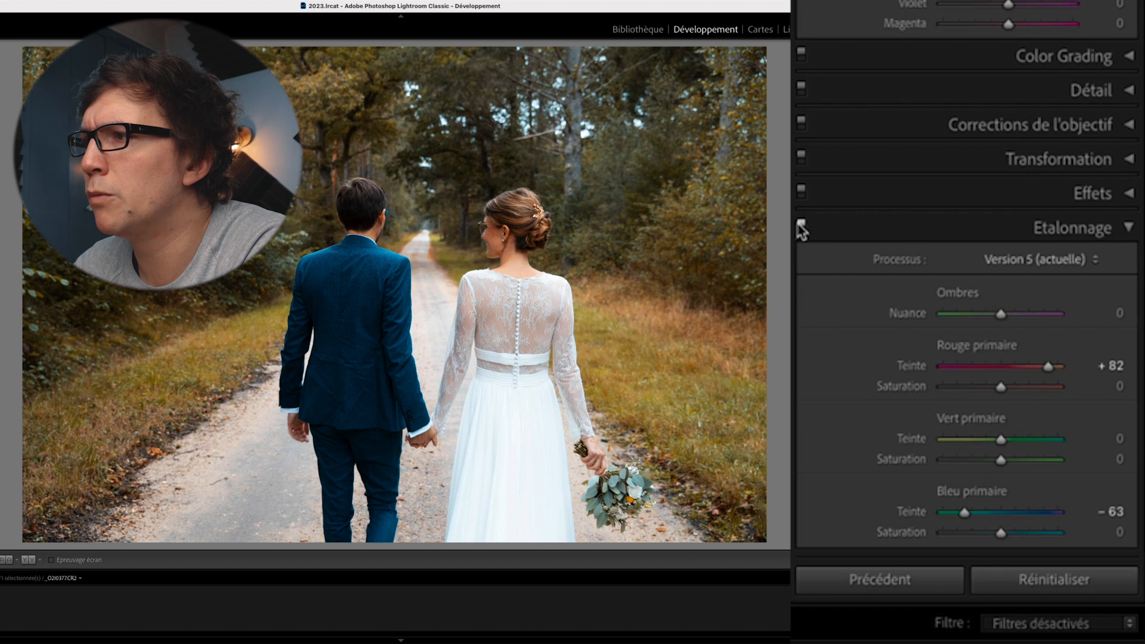
{"action": "left_click", "coordinate": [801, 225]}
{"action": "left_click", "coordinate": [801, 225]}
{"action": "left_click", "coordinate": [801, 225]}
{"action": "left_click", "coordinate": [801, 225]}
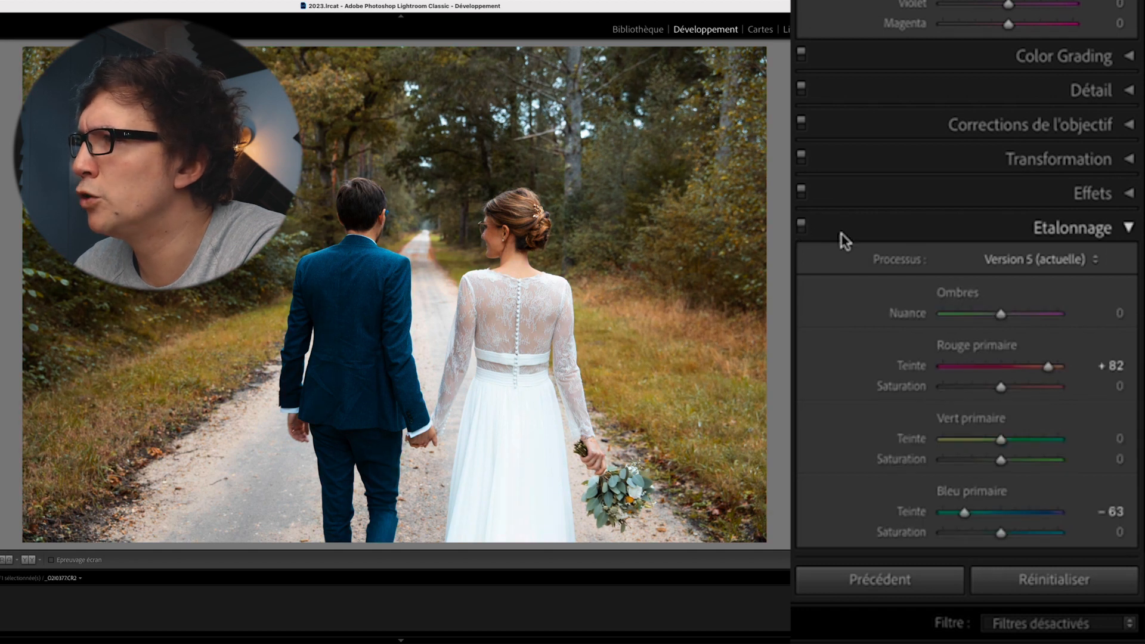
Step: Fade the blacks by raising the tone curve's black point to output 38, and place a midtone point at input 120, output 118
{"action": "scroll", "coordinate": [972, 244], "scroll_direction": "up", "scroll_amount": 6}
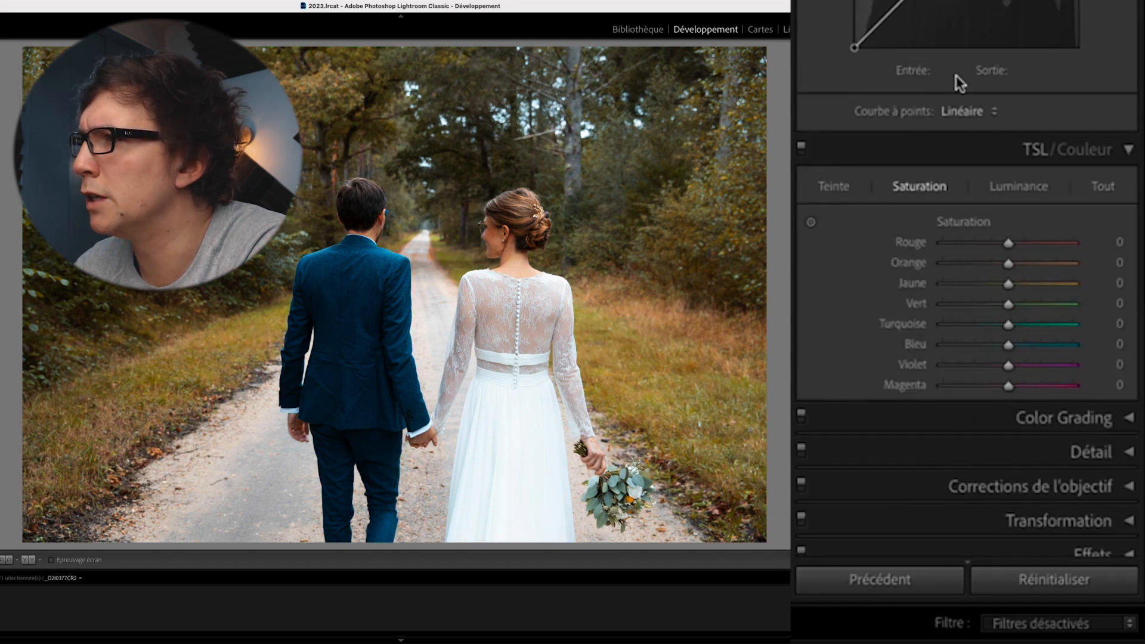
{"action": "scroll", "coordinate": [959, 81], "scroll_direction": "up", "scroll_amount": 9}
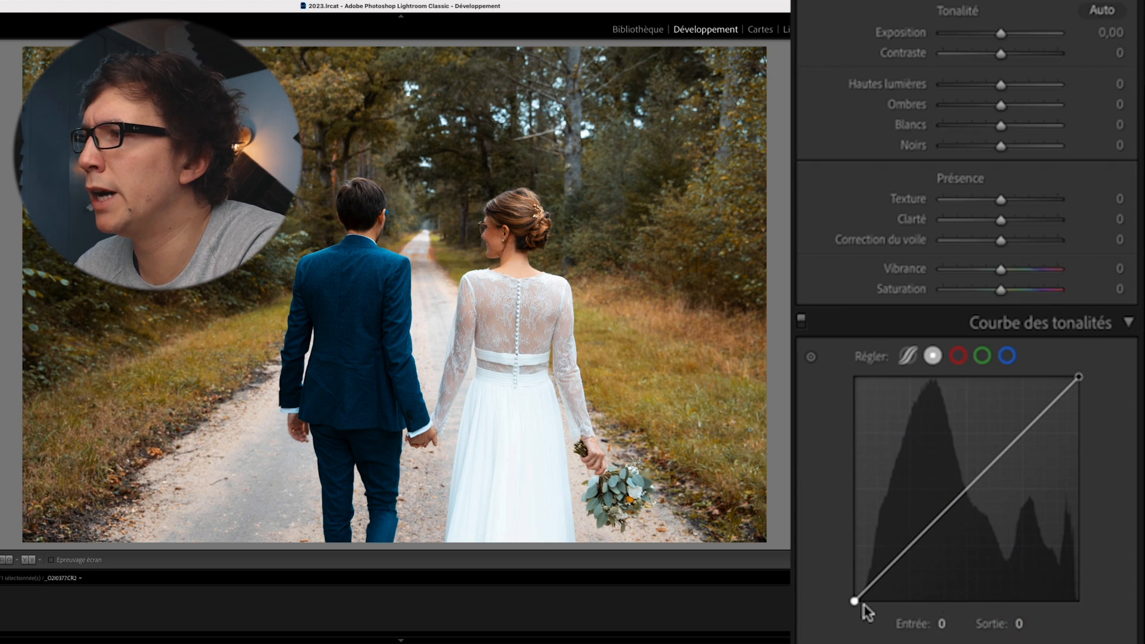
{"action": "left_click_drag", "start_coordinate": [853, 602], "coordinate": [840, 569]}
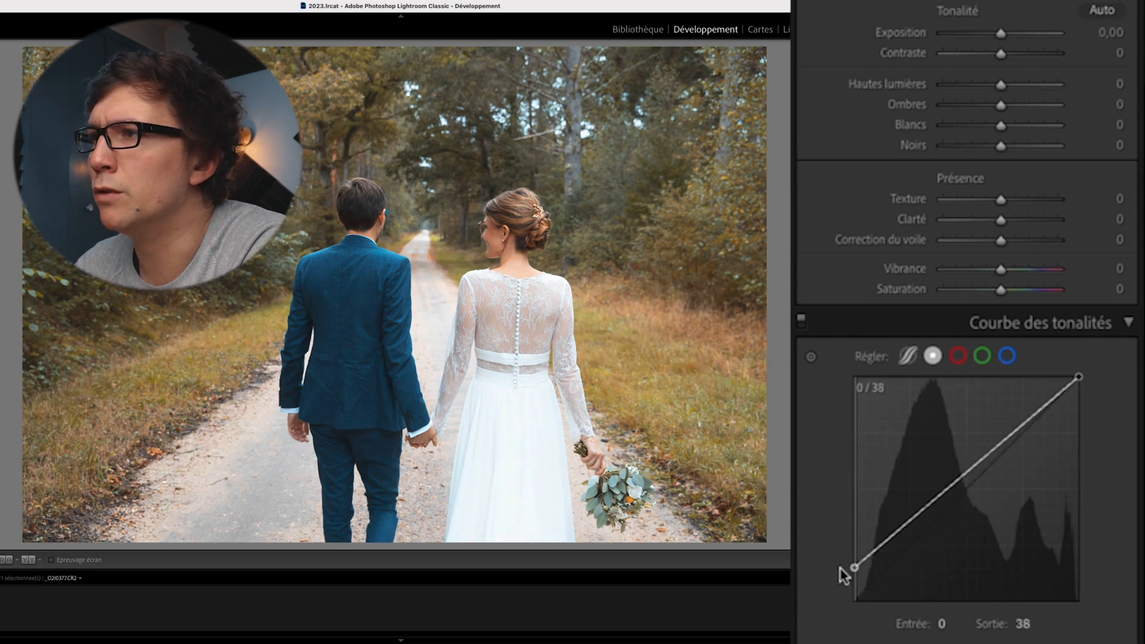
{"action": "left_click", "coordinate": [850, 564]}
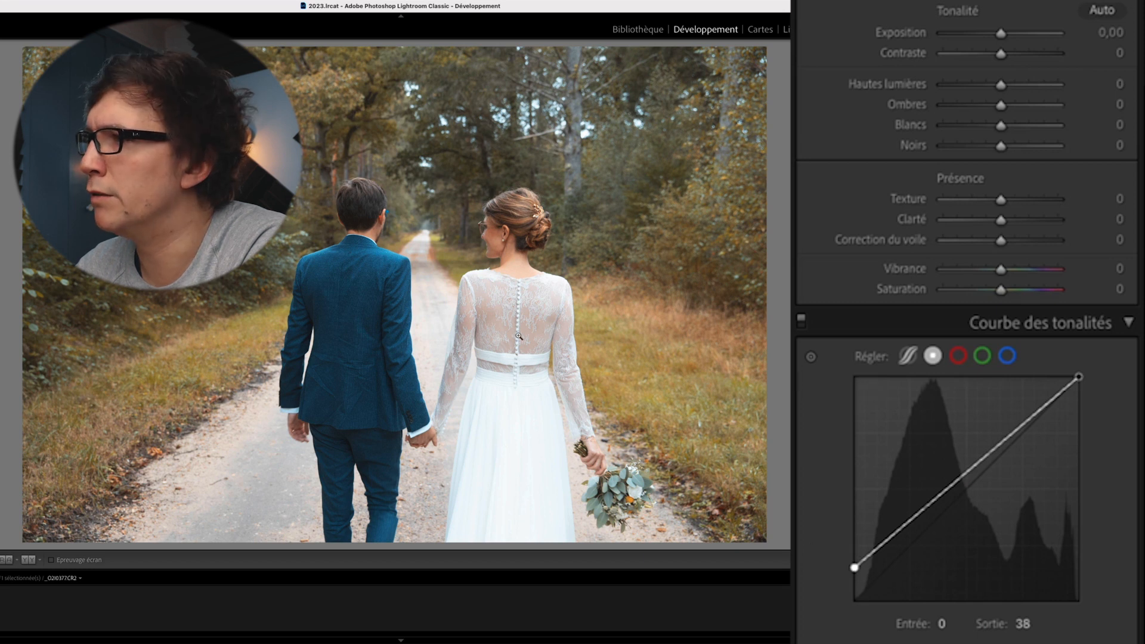
{"action": "left_click_drag", "start_coordinate": [952, 484], "coordinate": [960, 496]}
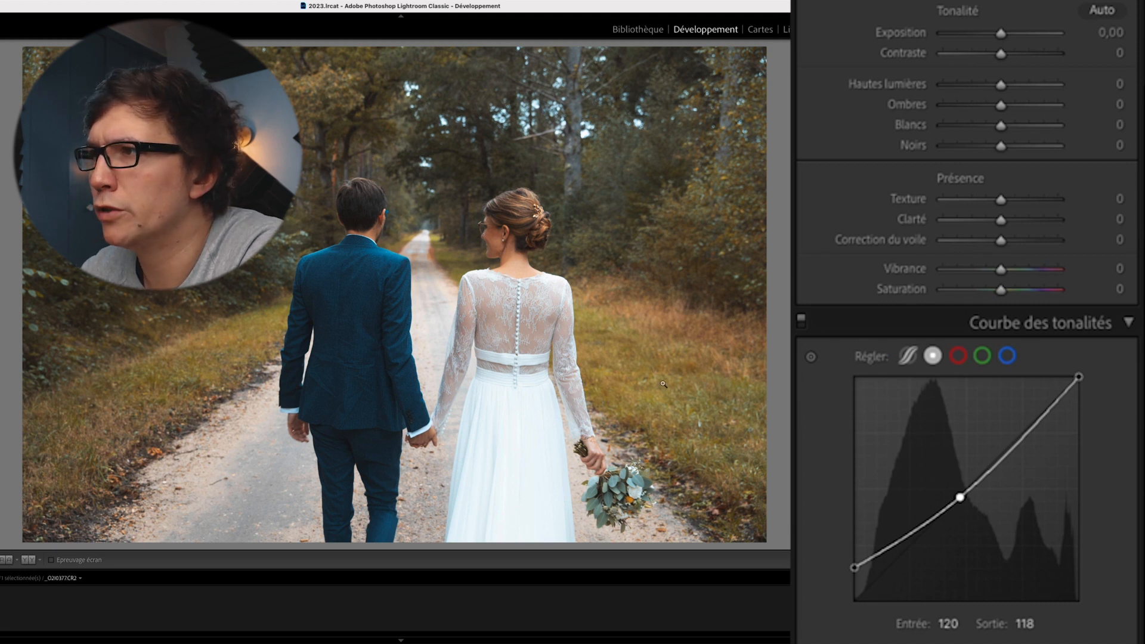
Step: Set the highlights to −52, clarity to +10, vibrance to +5 and saturation to −5
{"action": "scroll", "coordinate": [999, 224], "scroll_direction": "up", "scroll_amount": 3}
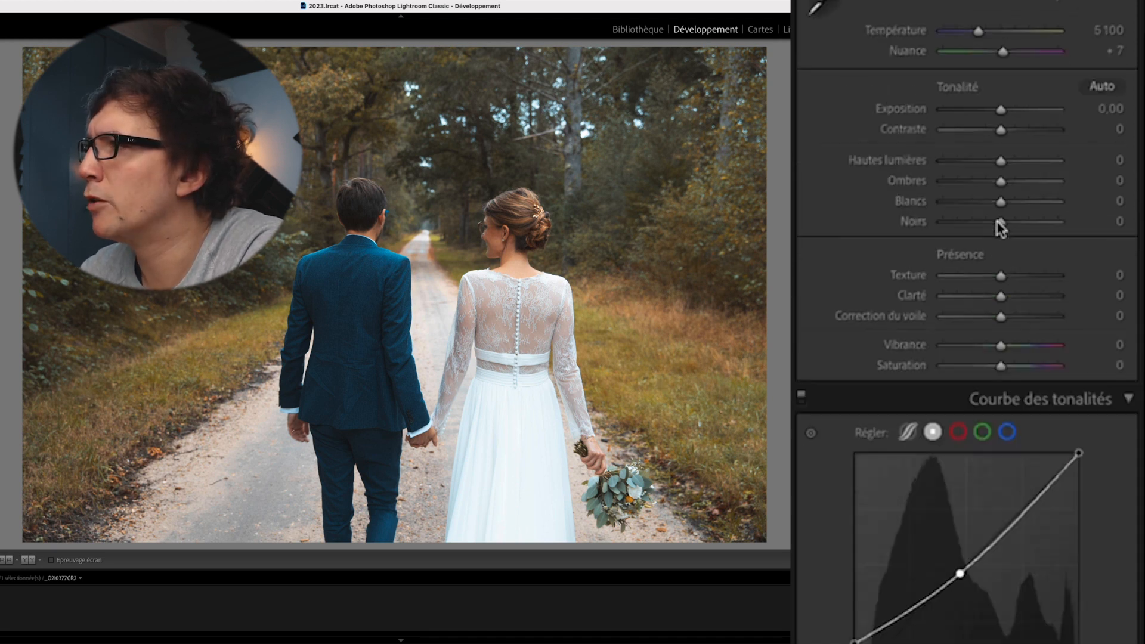
{"action": "left_click_drag", "start_coordinate": [999, 252], "coordinate": [964, 252]}
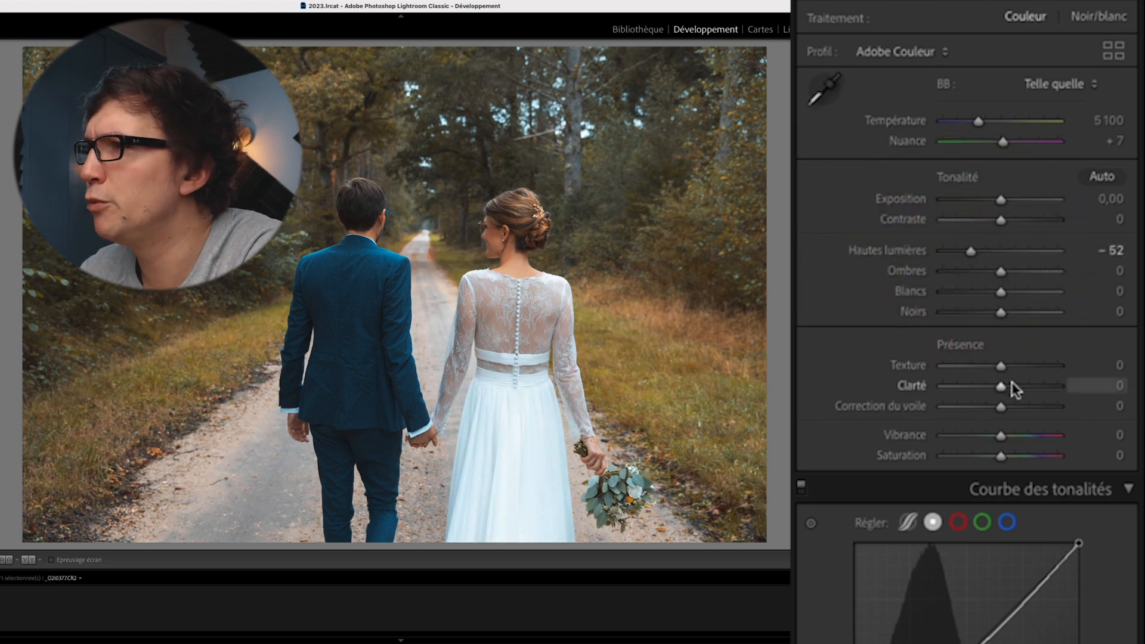
{"action": "left_click_drag", "start_coordinate": [1004, 385], "coordinate": [1010, 388]}
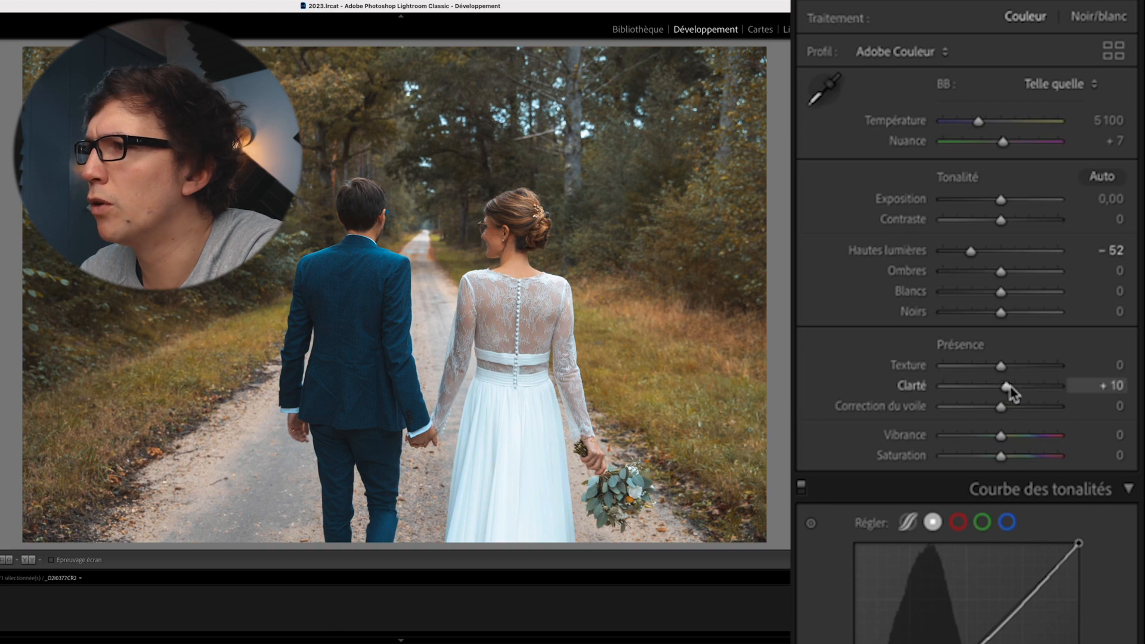
{"action": "mouse_move", "coordinate": [1001, 456]}
{"action": "left_mouse_down"}
{"action": "mouse_move", "coordinate": [1001, 468]}
{"action": "mouse_move", "coordinate": [1004, 445]}
{"action": "left_mouse_up"}
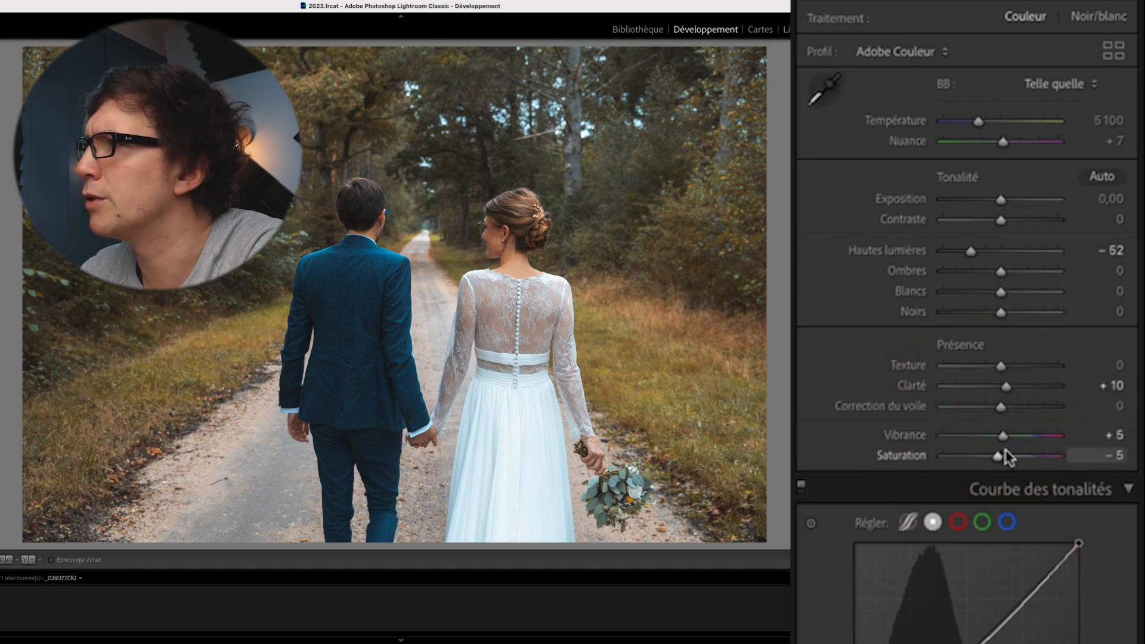
Step: Add a shadow point at about input 65, output 67 to the tone curve and another point in its highlights
{"action": "scroll", "coordinate": [953, 465], "scroll_direction": "down", "scroll_amount": 4}
{"action": "left_click_drag", "start_coordinate": [912, 475], "coordinate": [911, 482]}
{"action": "double_click", "coordinate": [908, 476]}
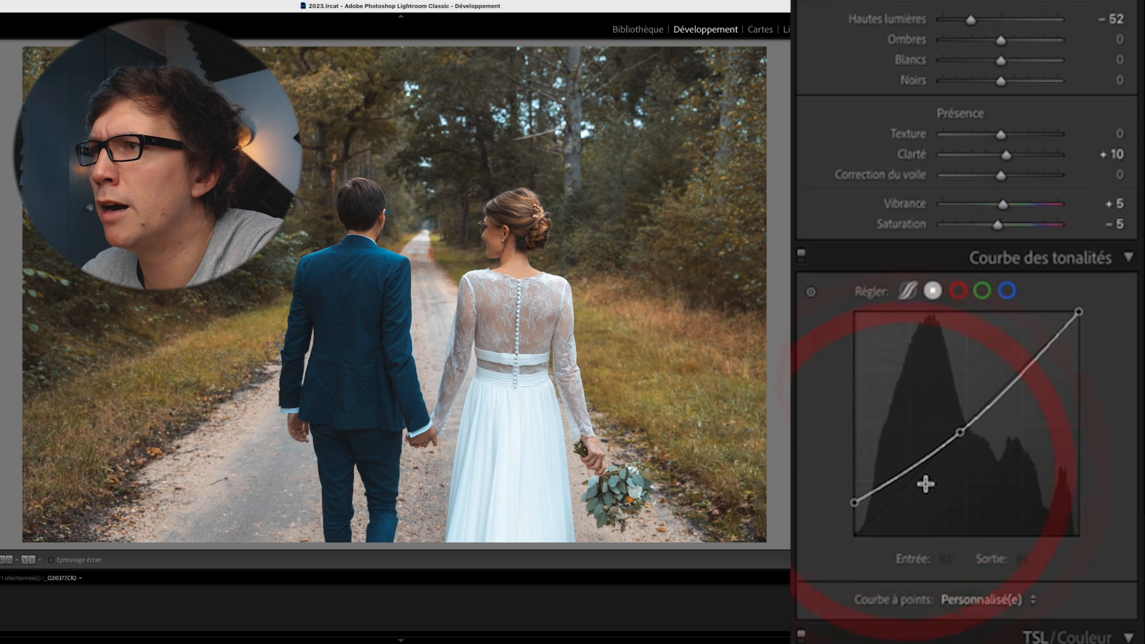
{"action": "left_click", "coordinate": [911, 477]}
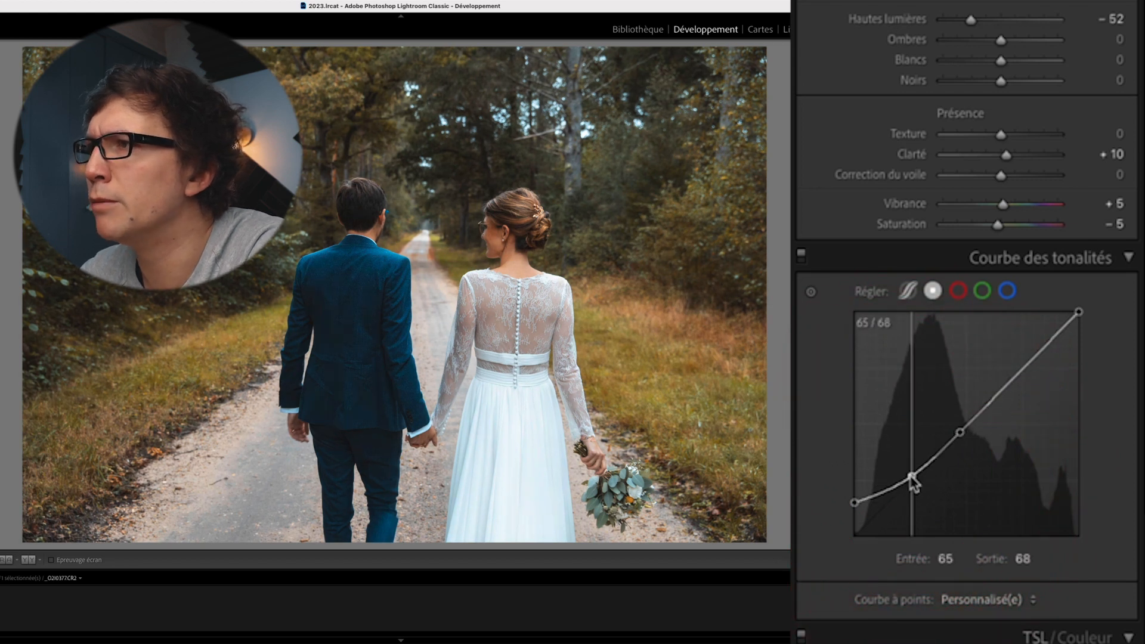
{"action": "double_click", "coordinate": [912, 477]}
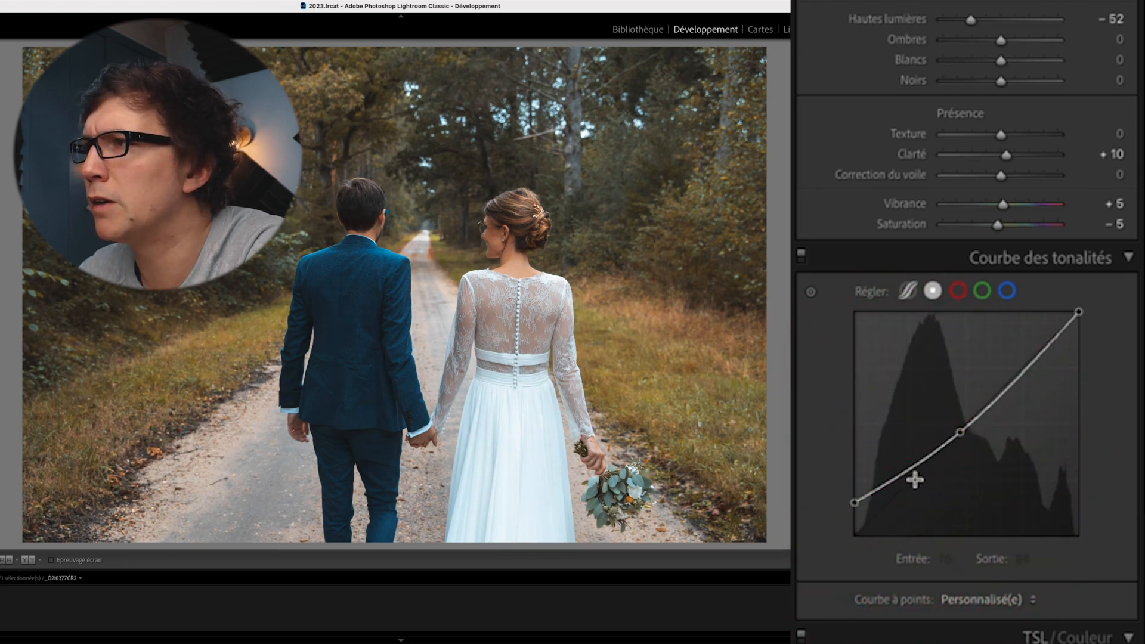
{"action": "left_click", "coordinate": [911, 477]}
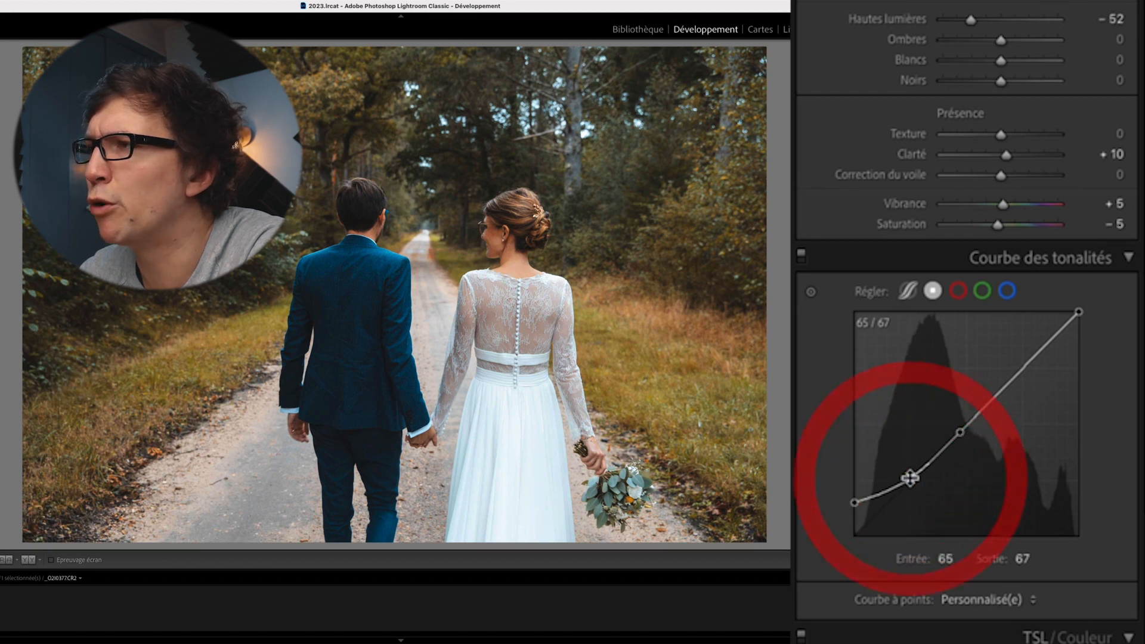
{"action": "left_click_drag", "start_coordinate": [1024, 368], "coordinate": [1020, 377]}
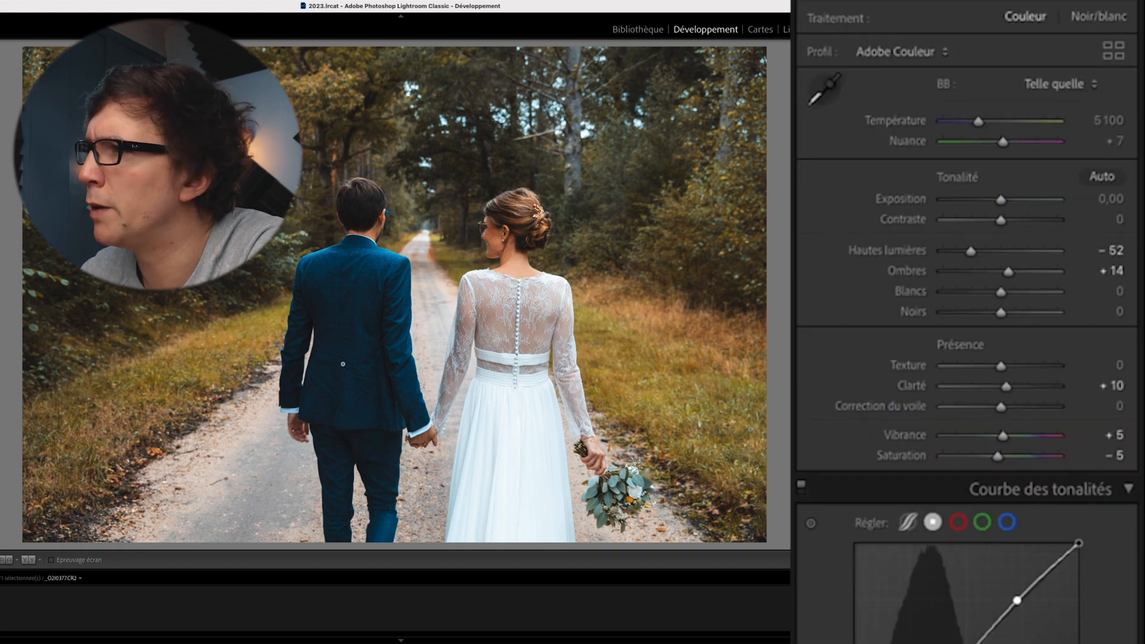
Step: Lighten the shadows slightly and readjust the calibration hue of the red primary to a more moderate positive value
{"action": "left_click_drag", "start_coordinate": [1007, 272], "coordinate": [1012, 272]}
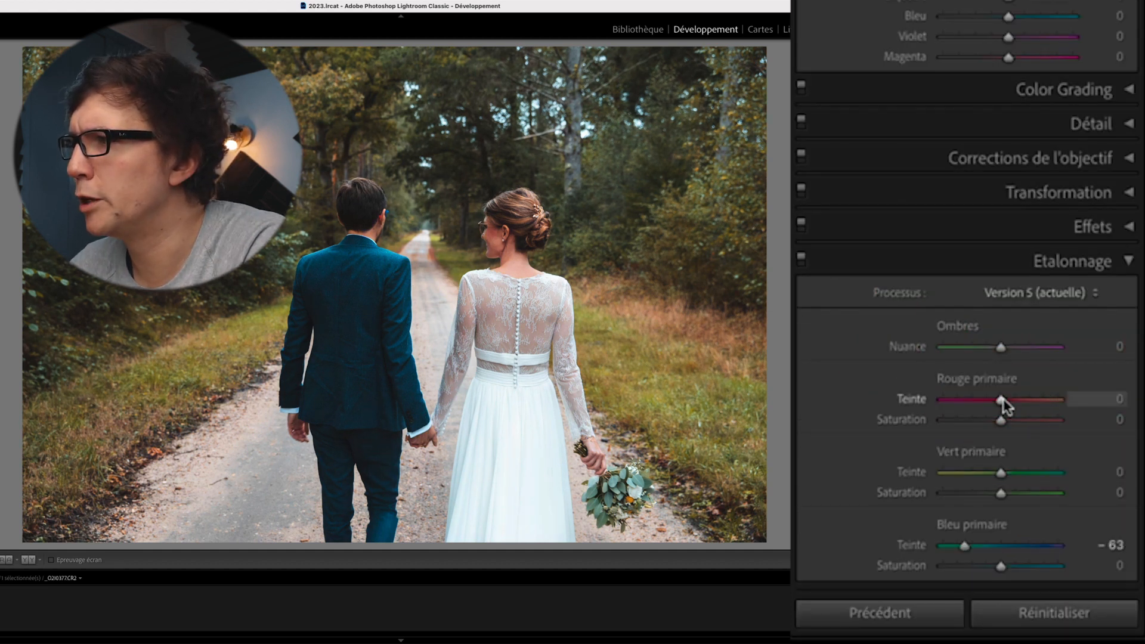
{"action": "left_click", "coordinate": [1046, 399]}
{"action": "double_click", "coordinate": [1046, 401]}
{"action": "mouse_move", "coordinate": [1030, 399]}
{"action": "left_mouse_down"}
{"action": "mouse_move", "coordinate": [1059, 399]}
{"action": "mouse_move", "coordinate": [1033, 399]}
{"action": "left_mouse_up"}
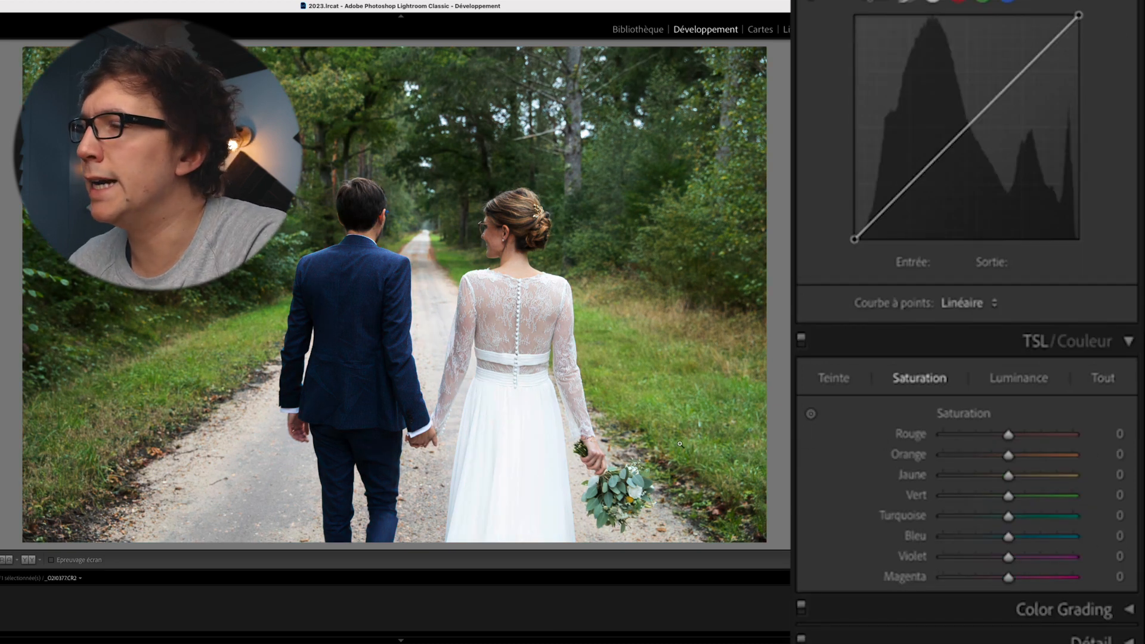
Step: Try removing the colour by lowering the photo's saturation to −100, and reset the saturation
{"action": "scroll", "coordinate": [1116, 84], "scroll_direction": "up", "scroll_amount": 10}
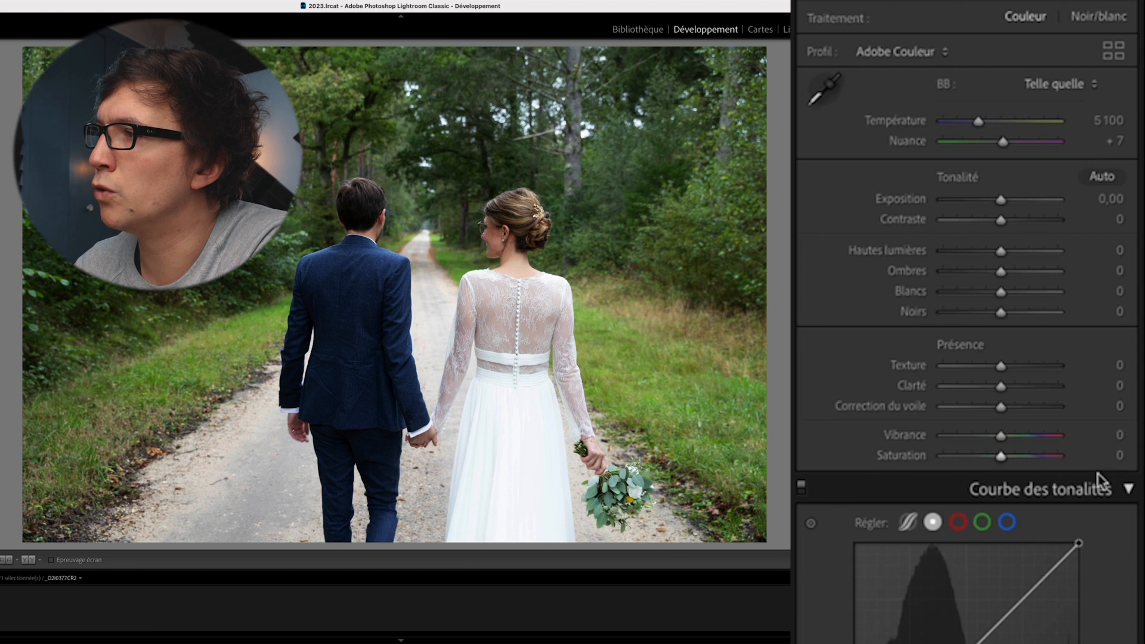
{"action": "left_click_drag", "start_coordinate": [1001, 458], "coordinate": [937, 459]}
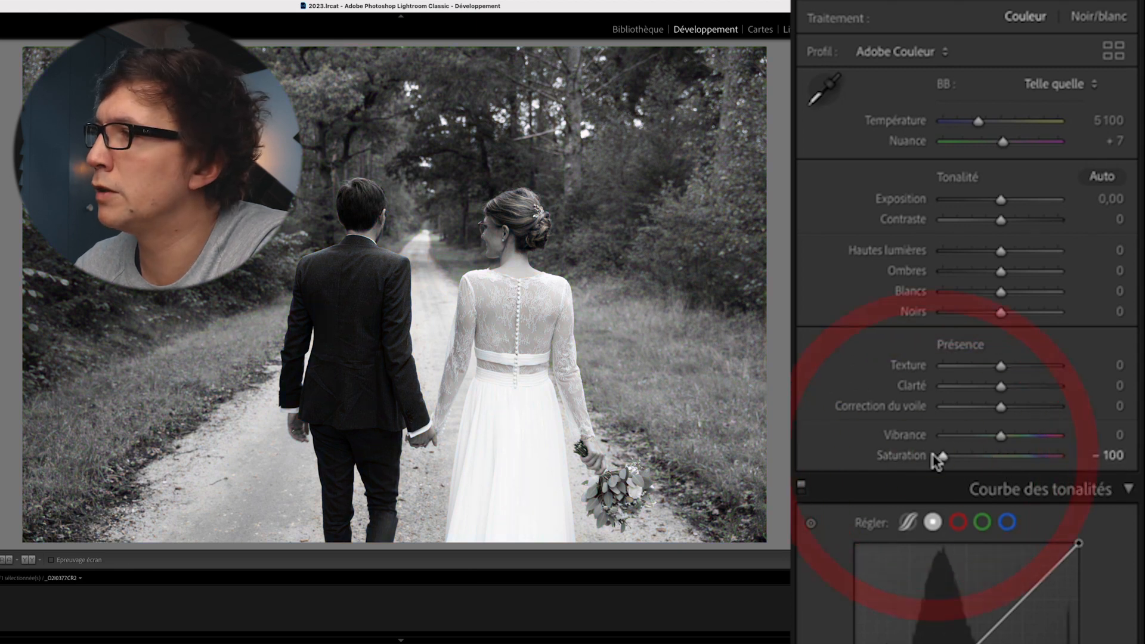
{"action": "double_click", "coordinate": [949, 460]}
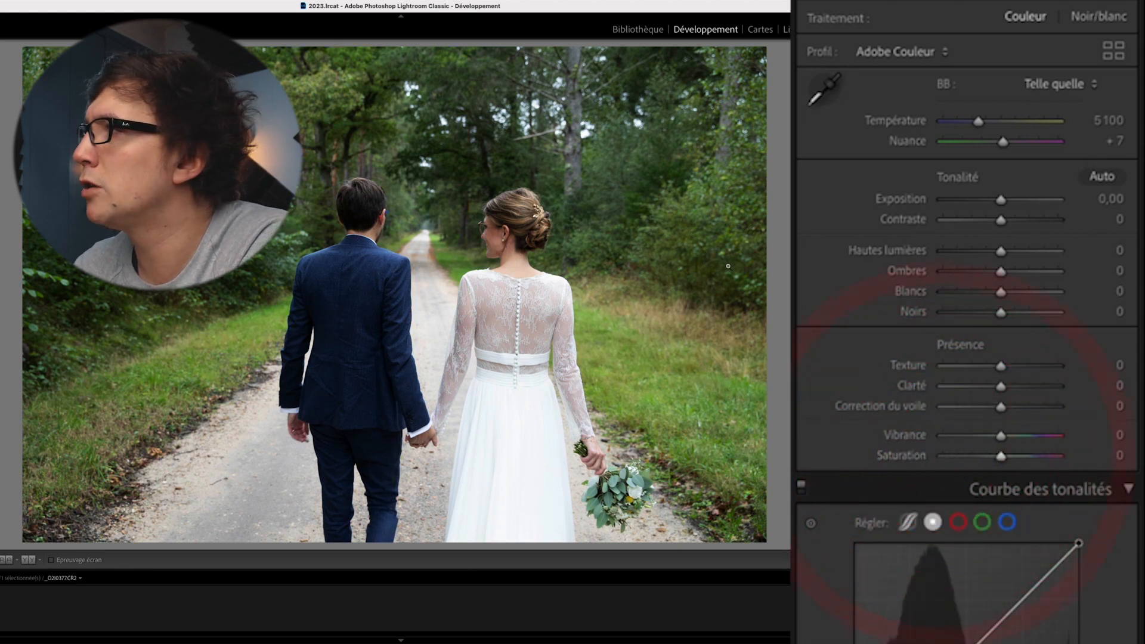
Step: Convert the photo to black and white with exposure −0.45, shadows +36 and highlights −53
{"action": "left_click", "coordinate": [1100, 17]}
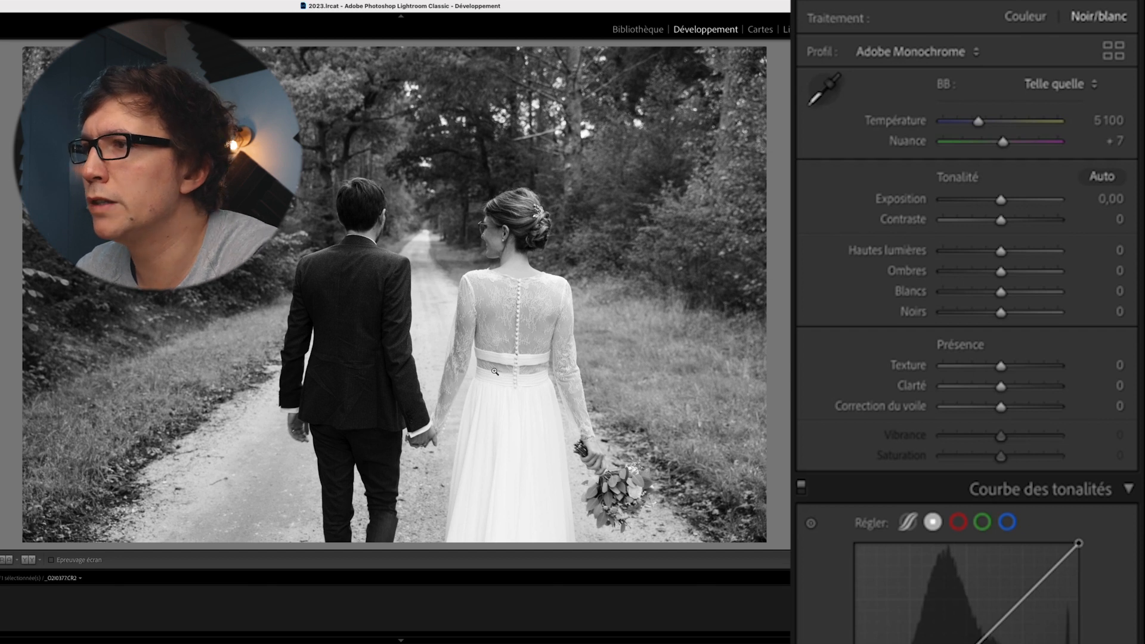
{"action": "left_click_drag", "start_coordinate": [1004, 204], "coordinate": [991, 216]}
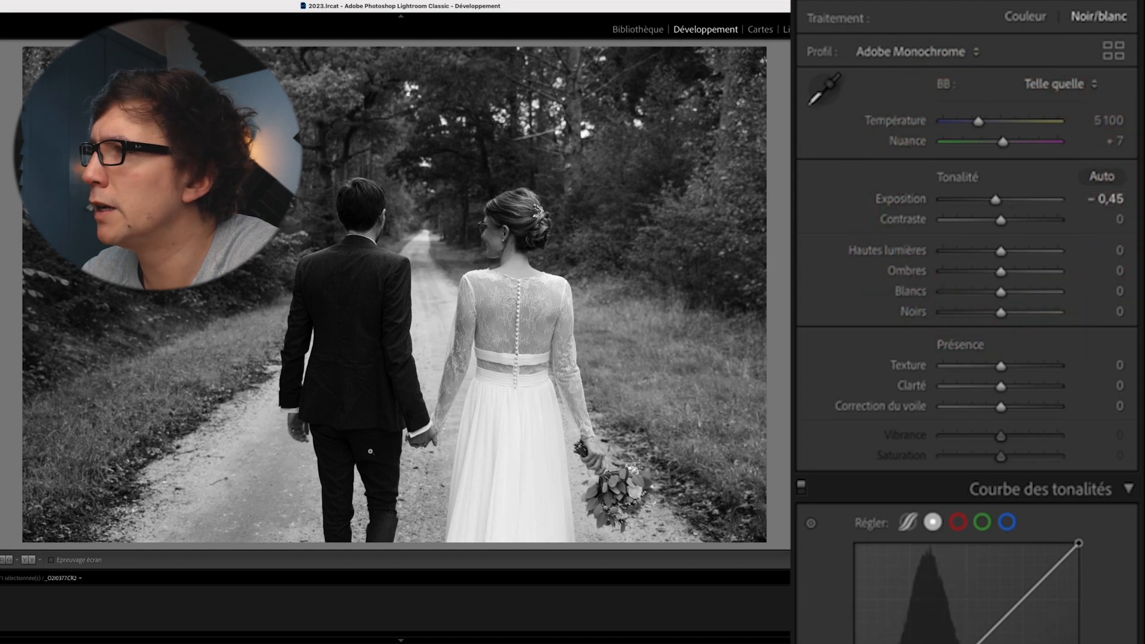
{"action": "left_click_drag", "start_coordinate": [1008, 274], "coordinate": [1028, 285]}
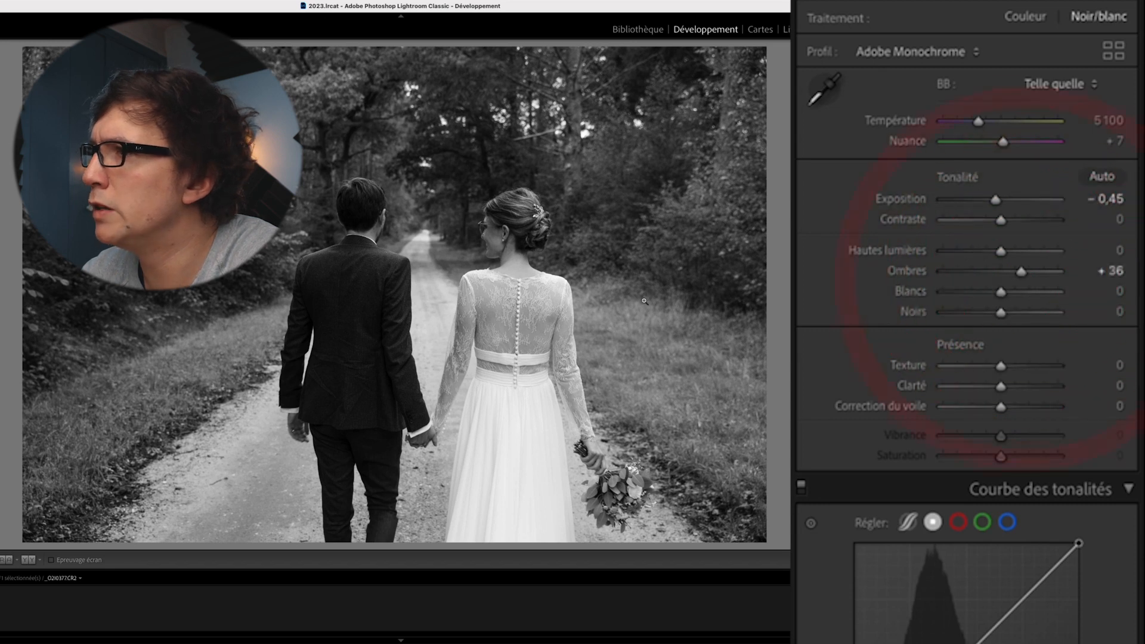
{"action": "left_click_drag", "start_coordinate": [1011, 253], "coordinate": [980, 253]}
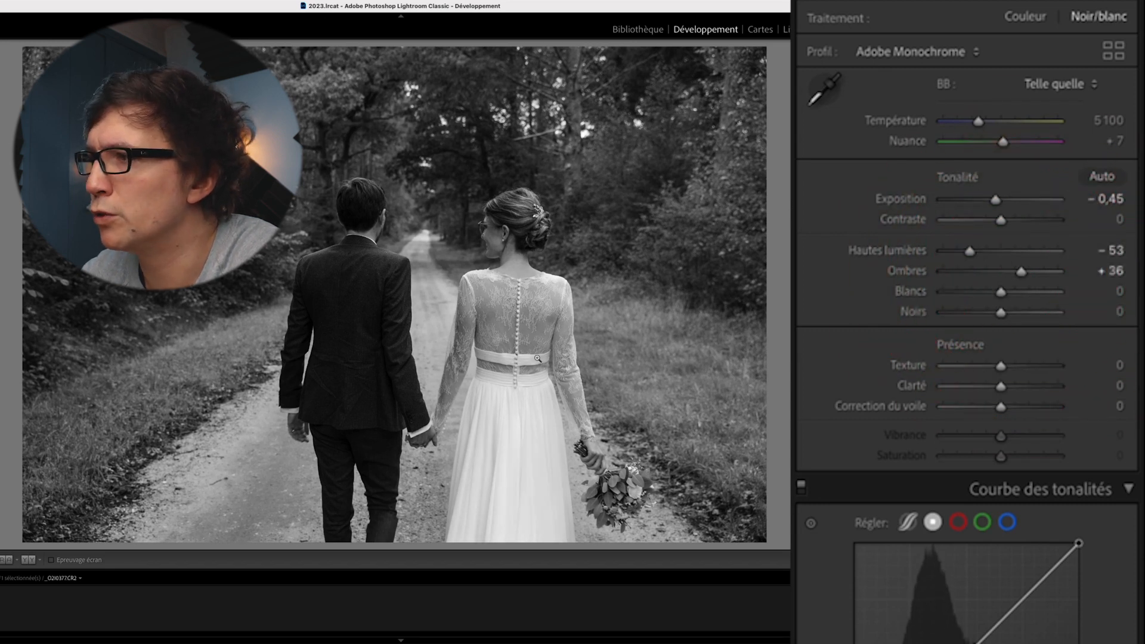
Step: Raise the tone curve's black point to output 28 and add a shadow point at input 55, output 70
{"action": "scroll", "coordinate": [966, 357], "scroll_direction": "down", "scroll_amount": 4}
{"action": "left_click_drag", "start_coordinate": [853, 553], "coordinate": [850, 535]}
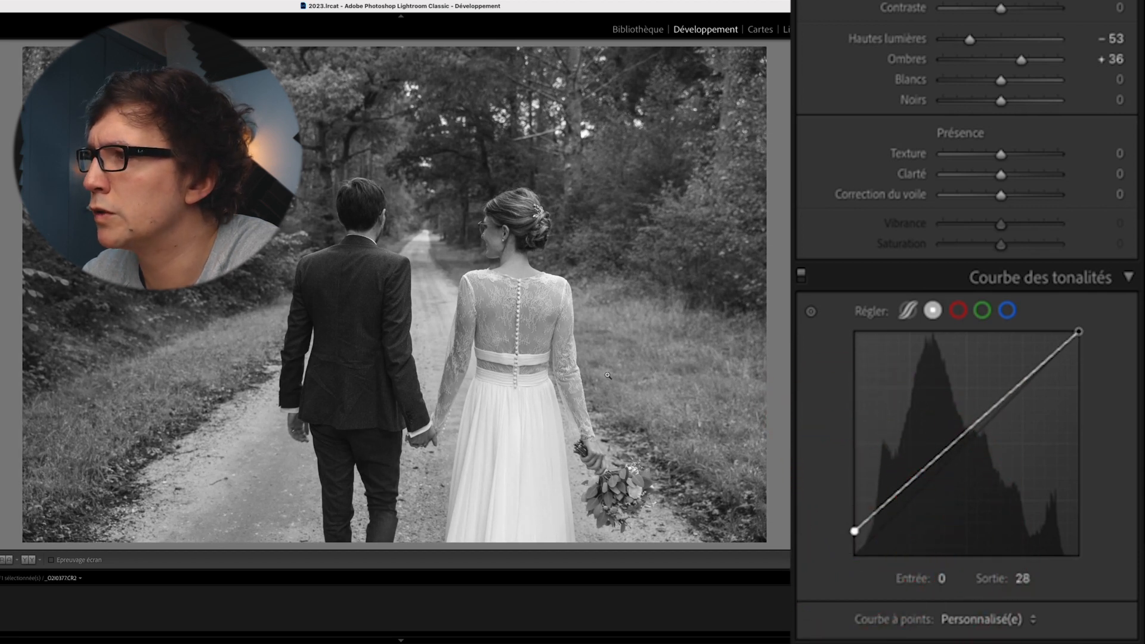
{"action": "left_click_drag", "start_coordinate": [912, 479], "coordinate": [902, 494]}
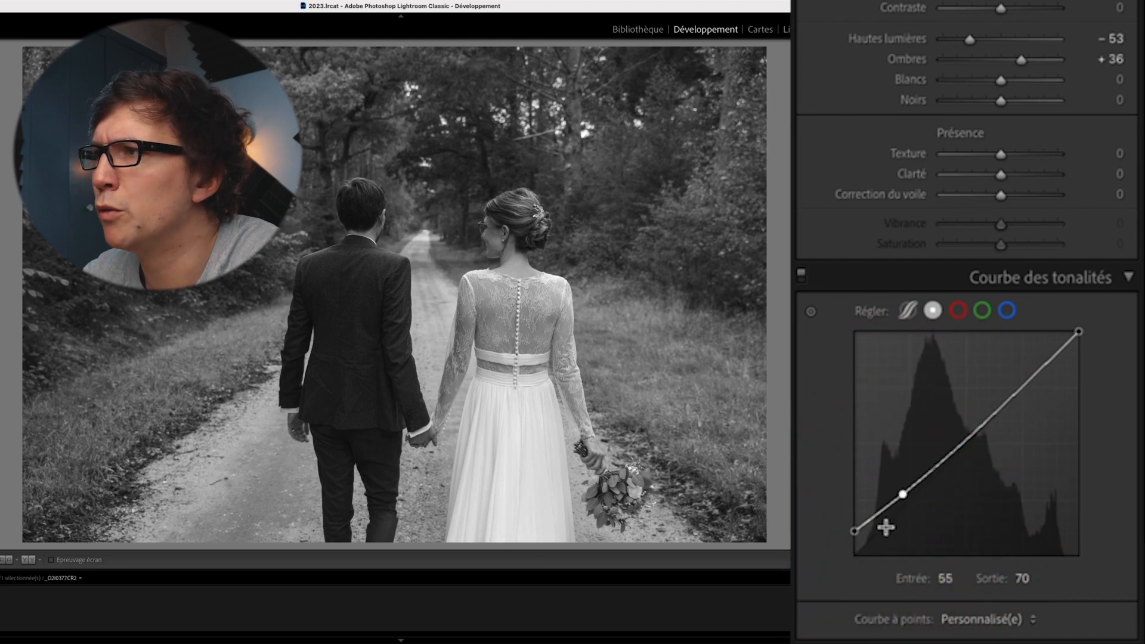
Step: Collapse the calibration settings and darken the photo's edges with a post-crop vignette gain of −25
{"action": "scroll", "coordinate": [918, 596], "scroll_direction": "down", "scroll_amount": 10}
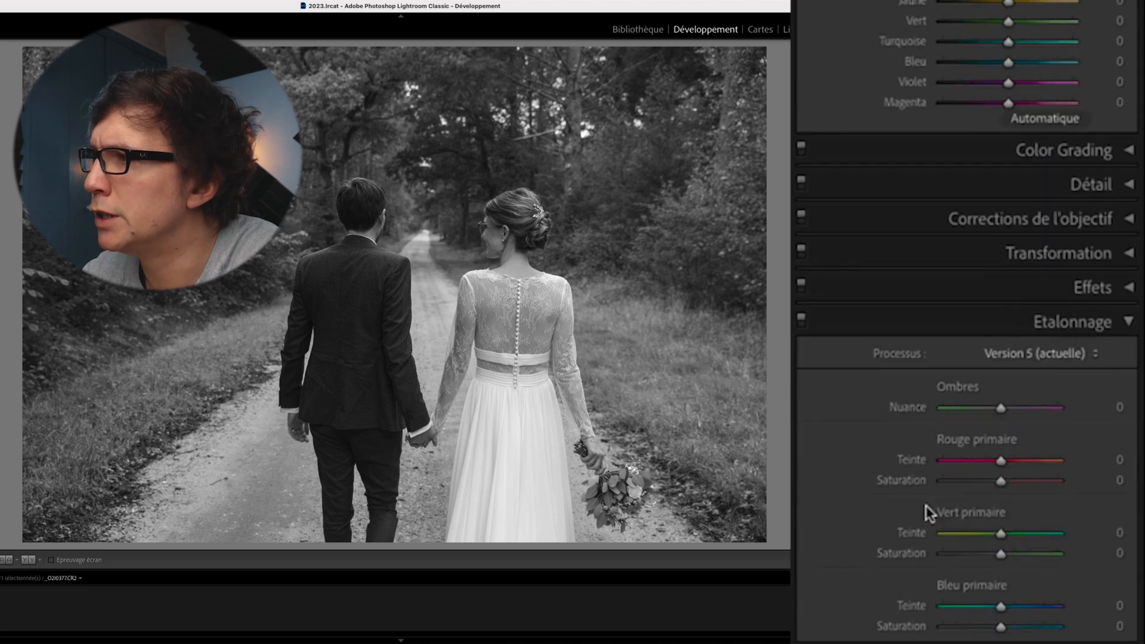
{"action": "left_click", "coordinate": [1127, 320]}
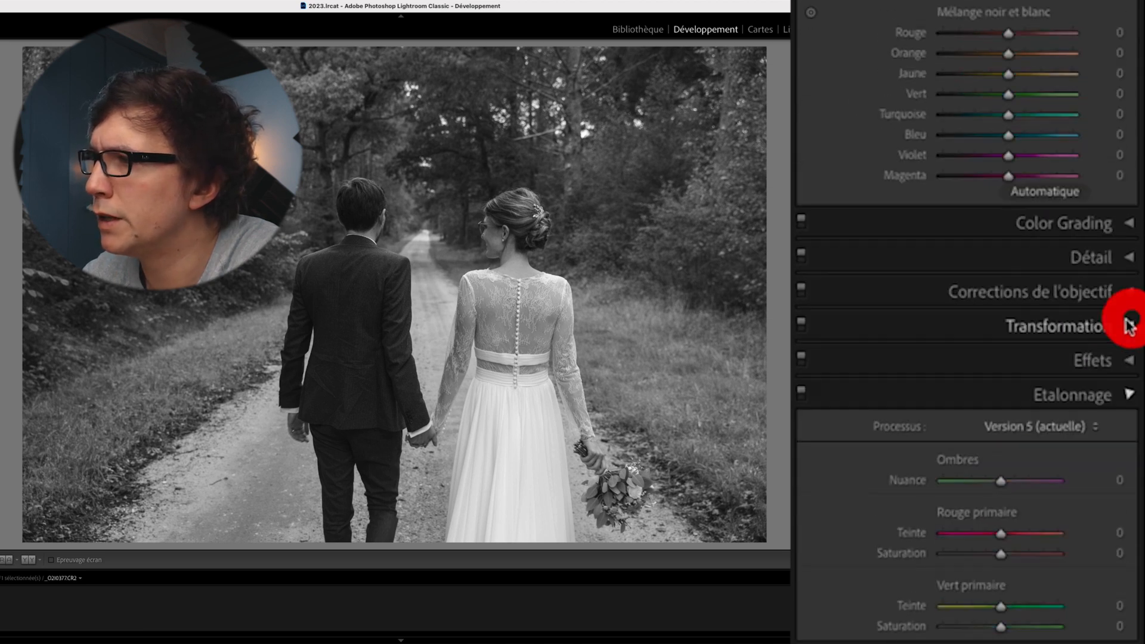
{"action": "left_click", "coordinate": [1128, 538]}
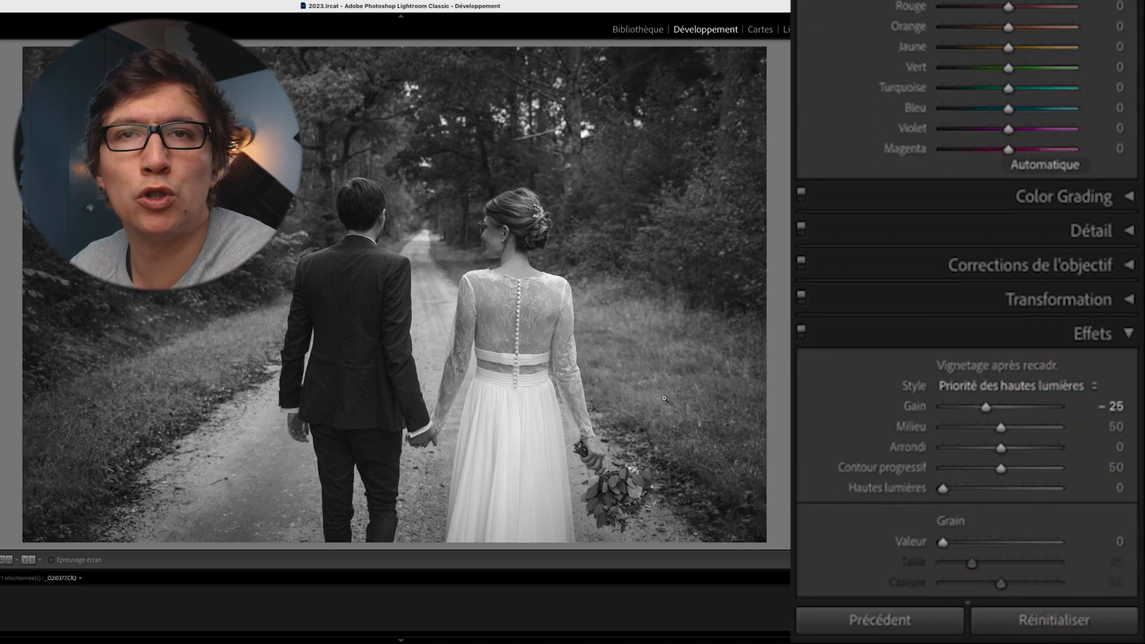